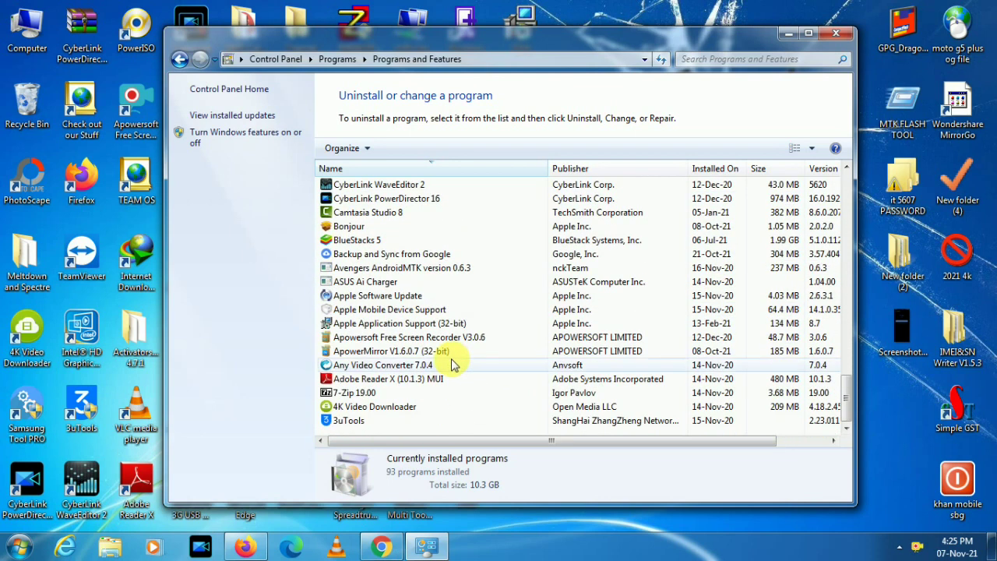
- Uninstall Ultimate Multi Tool - QcFire version 7.3, acknowledge its removal and close the installed programs window
{"action": "scroll", "coordinate": [456, 366], "scroll_direction": "up", "scroll_amount": 12}
{"action": "scroll", "coordinate": [450, 359], "scroll_direction": "down", "scroll_amount": 1}
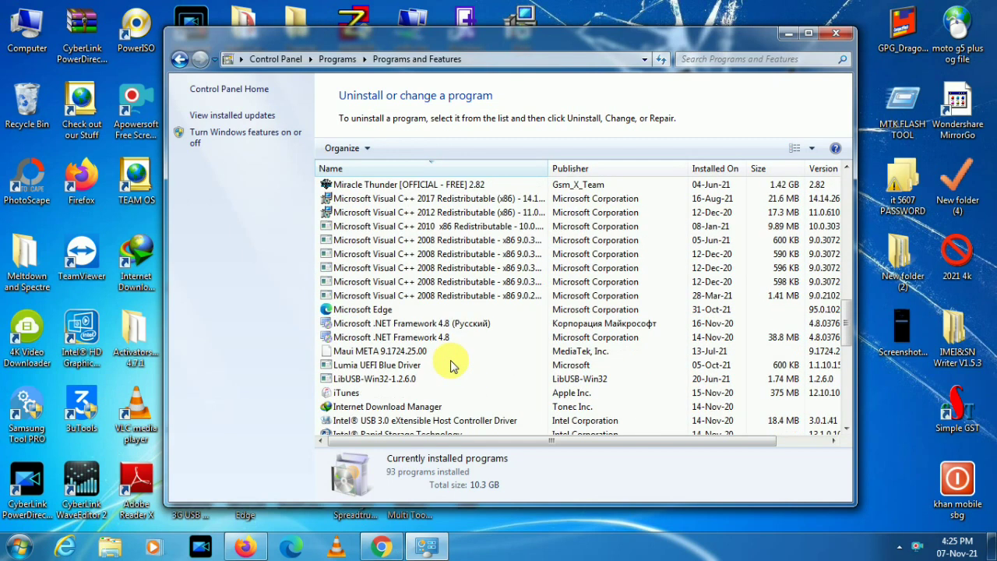
{"action": "scroll", "coordinate": [450, 360], "scroll_direction": "up", "scroll_amount": 8}
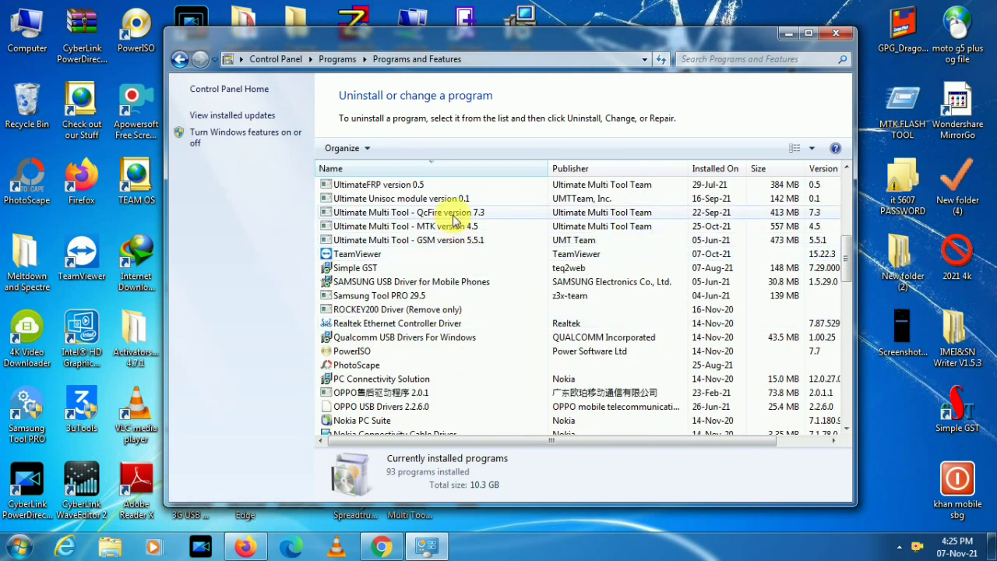
{"action": "left_click", "coordinate": [454, 213]}
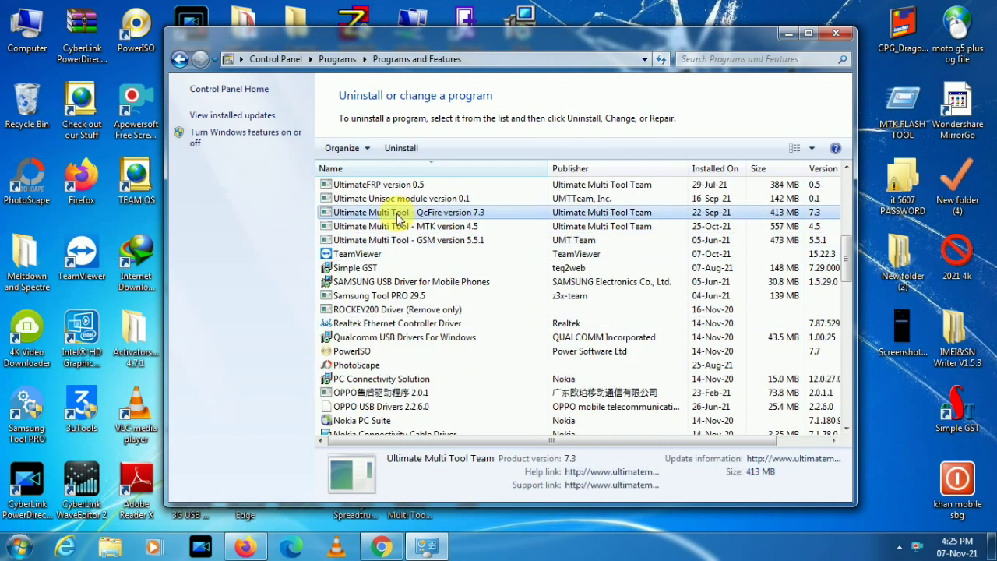
{"action": "left_click", "coordinate": [480, 219]}
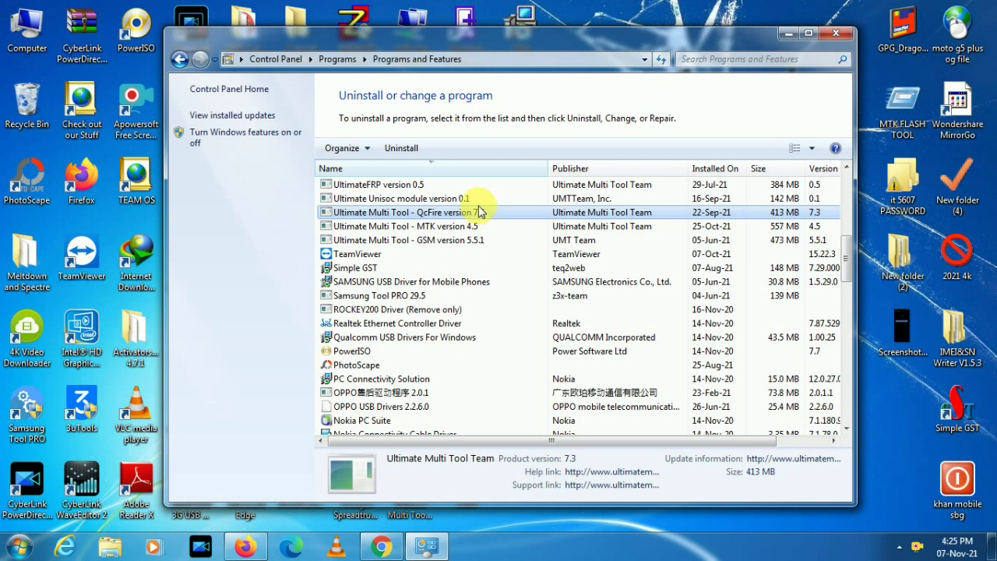
{"action": "left_click", "coordinate": [401, 148]}
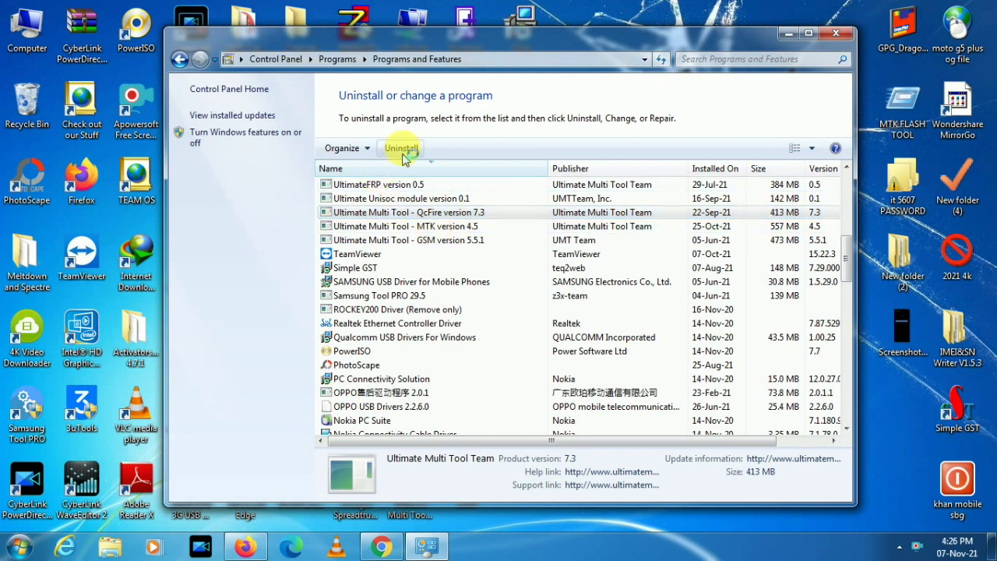
{"action": "left_click", "coordinate": [566, 327]}
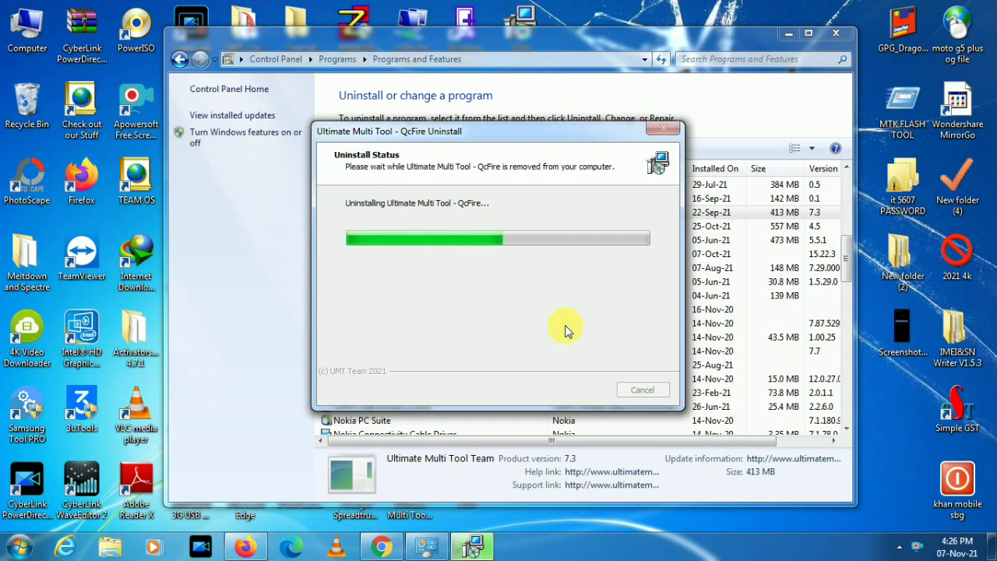
{"action": "left_click", "coordinate": [623, 327]}
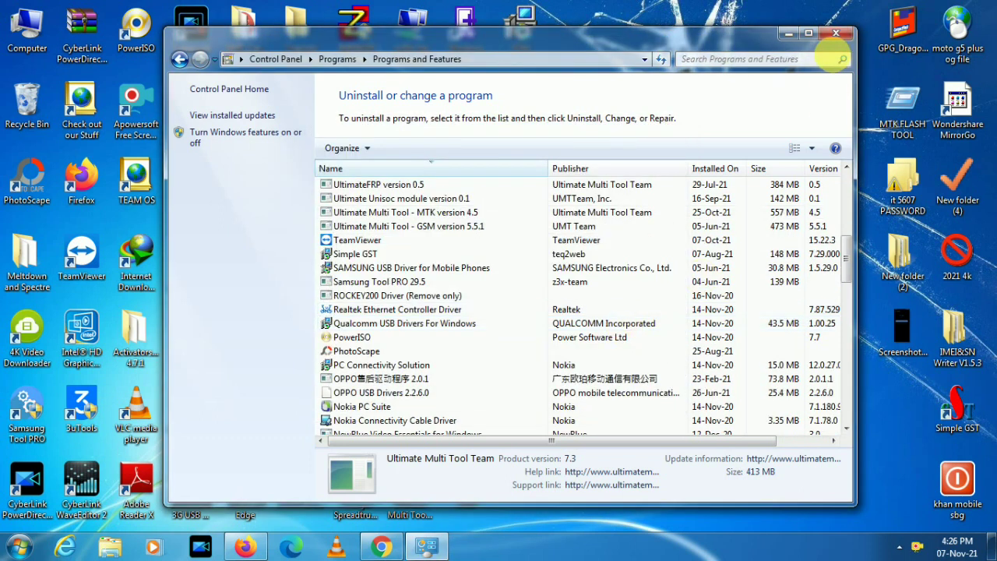
{"action": "left_click", "coordinate": [835, 33]}
- Launch UMTv2 Support Access 2.0 from the desktop and open the Installers folder in its support area
{"action": "left_click_drag", "start_coordinate": [666, 284], "coordinate": [251, 259]}
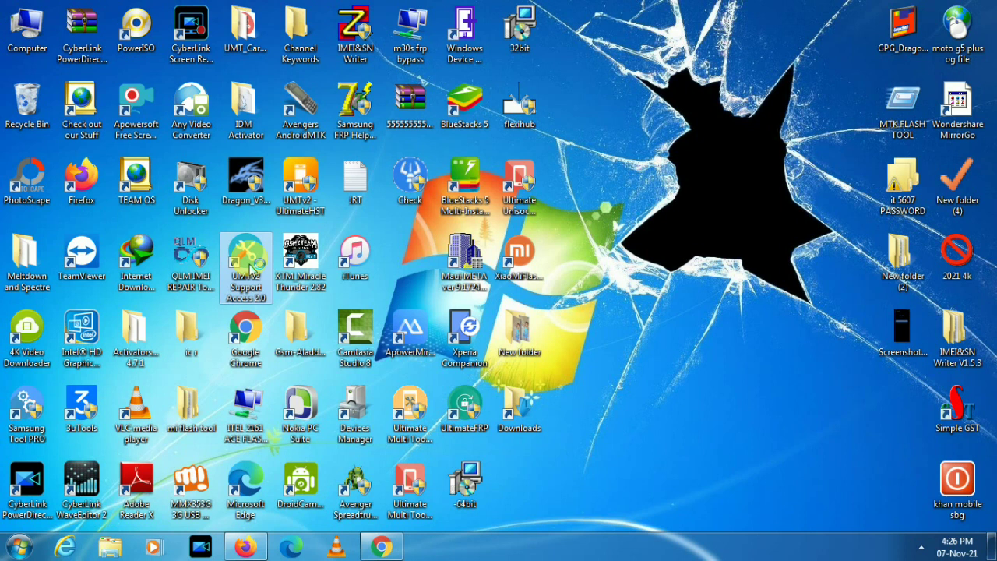
{"action": "double_click", "coordinate": [251, 263]}
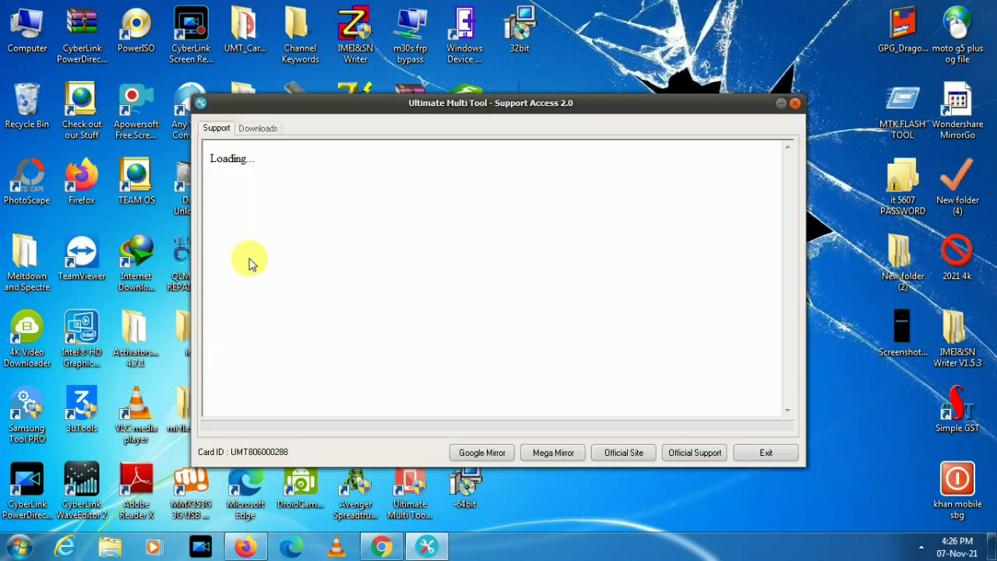
{"action": "left_click_drag", "start_coordinate": [444, 106], "coordinate": [616, 21]}
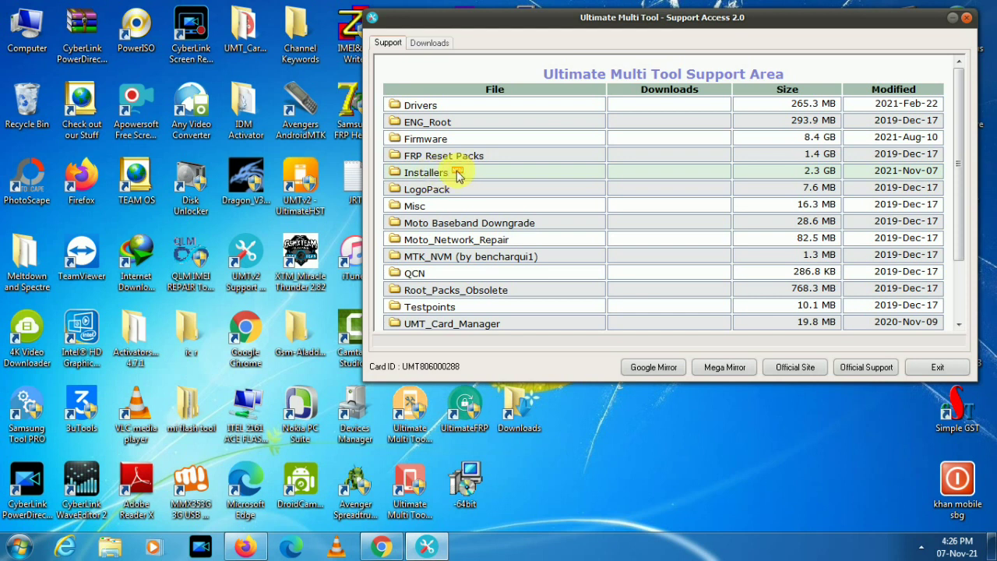
{"action": "left_click", "coordinate": [430, 176]}
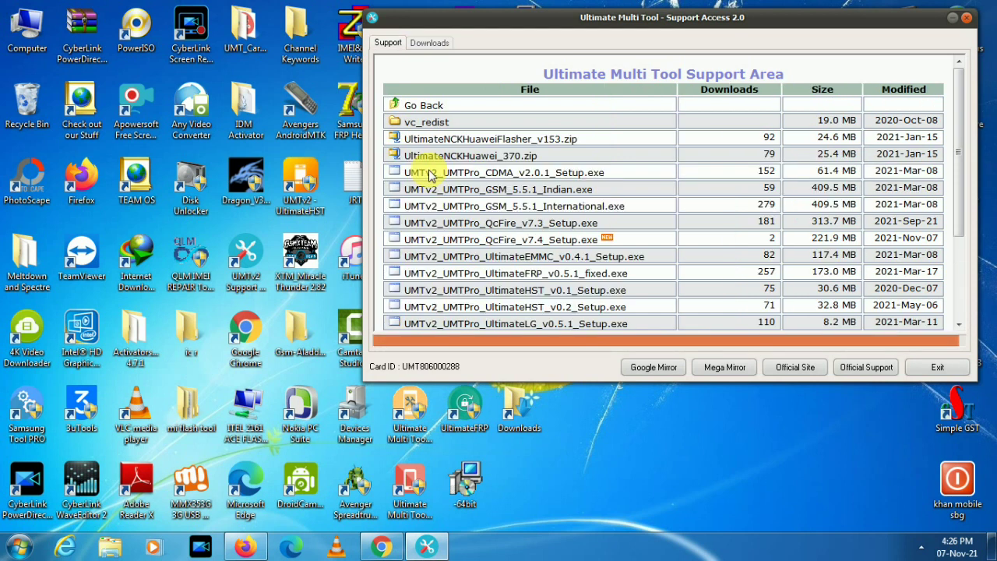
- Add UMTv2_UMTPro_QcFire_v7.4_Setup.exe to the download queue and start downloading it
{"action": "double_click", "coordinate": [547, 248]}
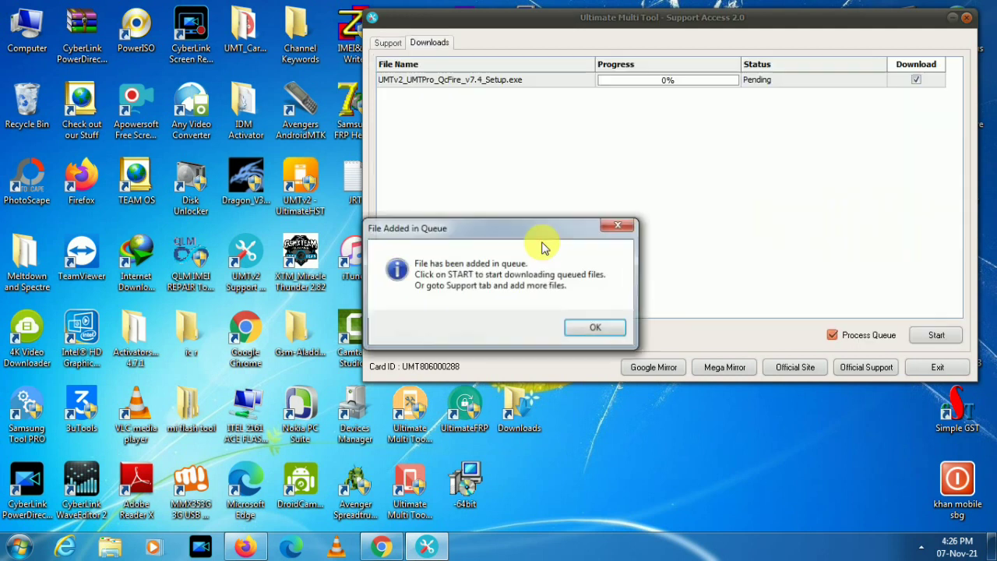
{"action": "left_click", "coordinate": [590, 327]}
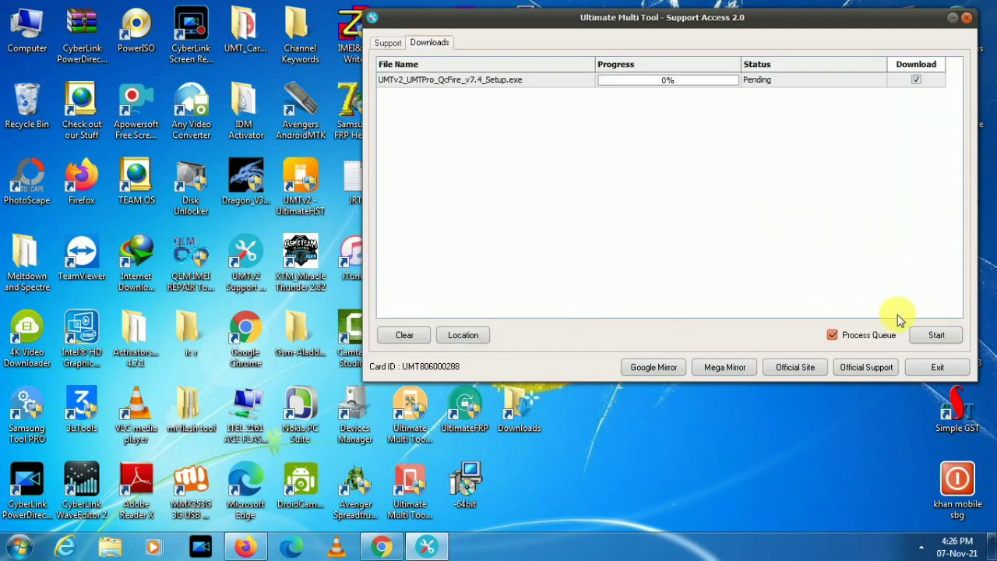
{"action": "left_click", "coordinate": [936, 336]}
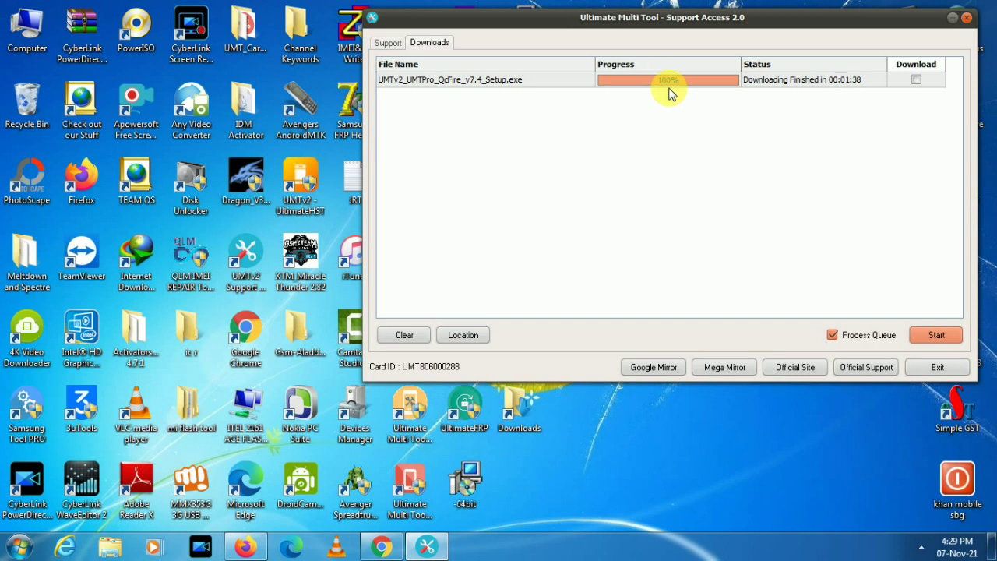
- Open the download location and delete the UMTv2_UMTPro_UltimateMTK_4.5 installer there
{"action": "left_click", "coordinate": [463, 334]}
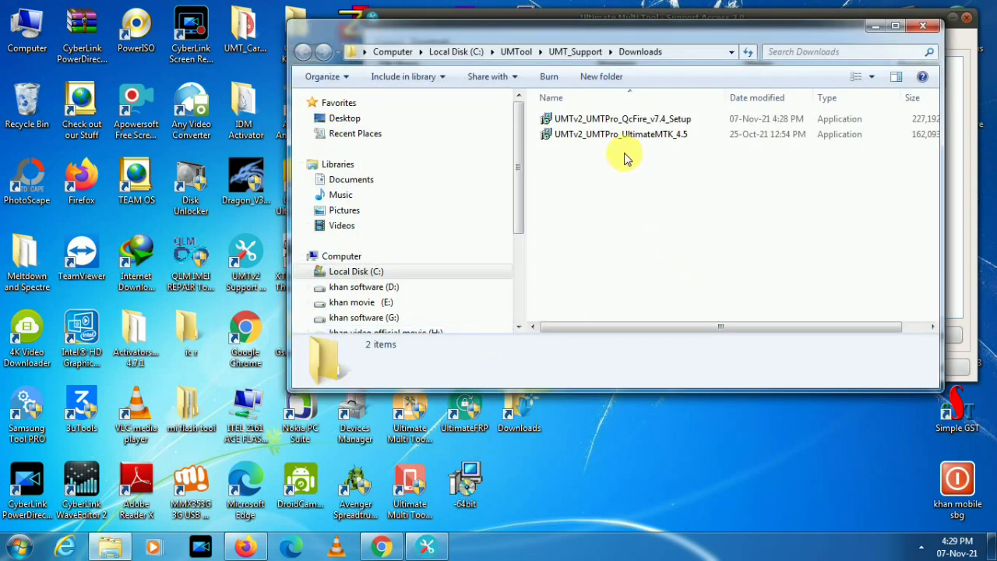
{"action": "left_click", "coordinate": [667, 125]}
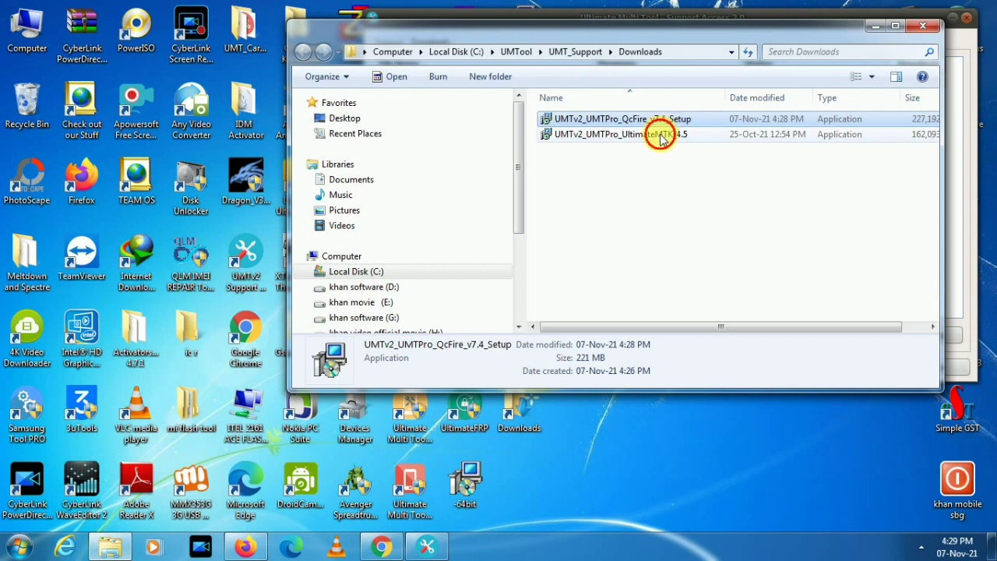
{"action": "left_click", "coordinate": [660, 134]}
{"action": "right_click", "coordinate": [660, 134]}
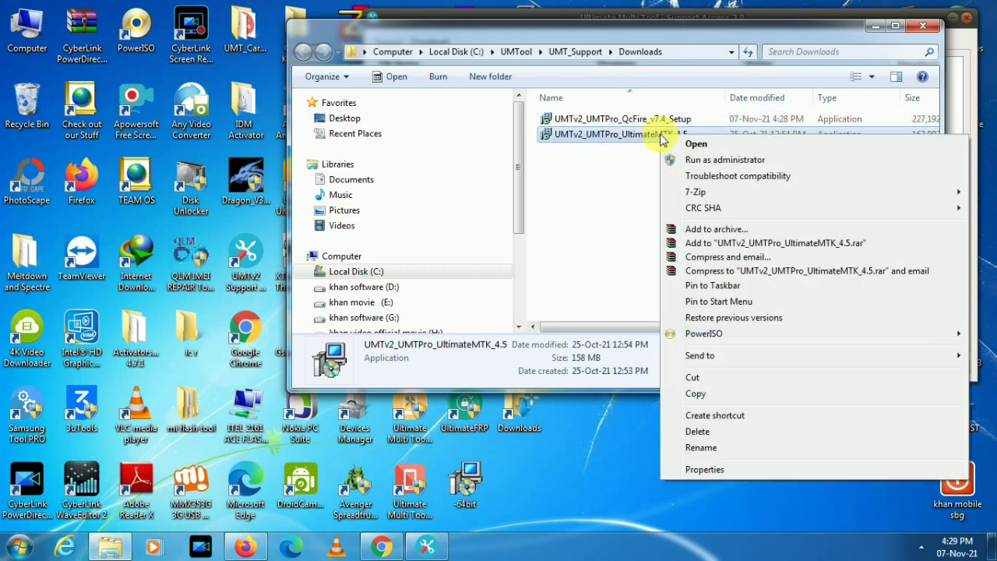
{"action": "left_click", "coordinate": [697, 431]}
{"action": "left_click", "coordinate": [576, 330]}
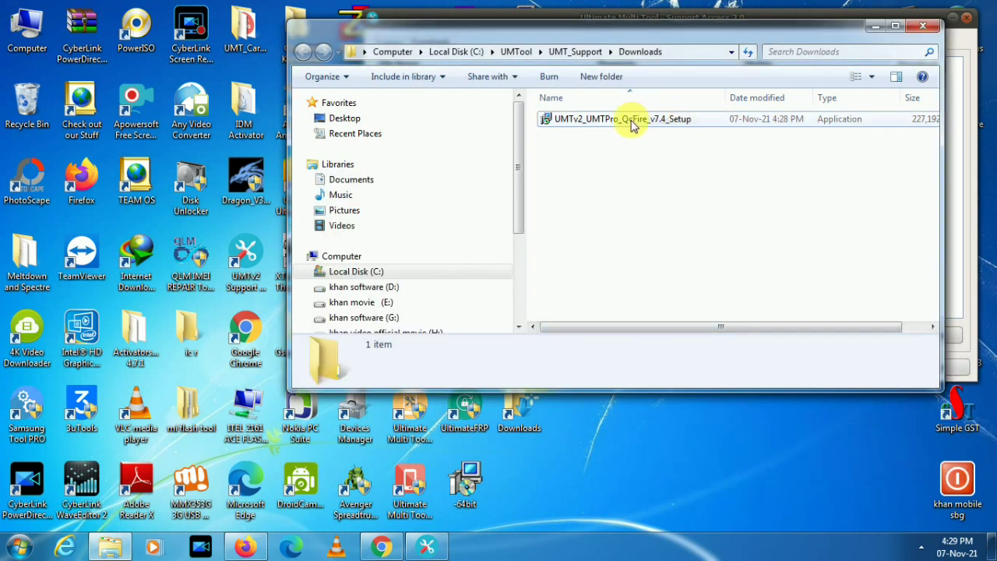
- Run UMTv2_UMTPro_QcFire_v7.4_Setup, accept the license agreement, keep the desktop and Quick Launch shortcuts enabled, and start the installation
{"action": "left_click", "coordinate": [658, 130]}
{"action": "double_click", "coordinate": [658, 130]}
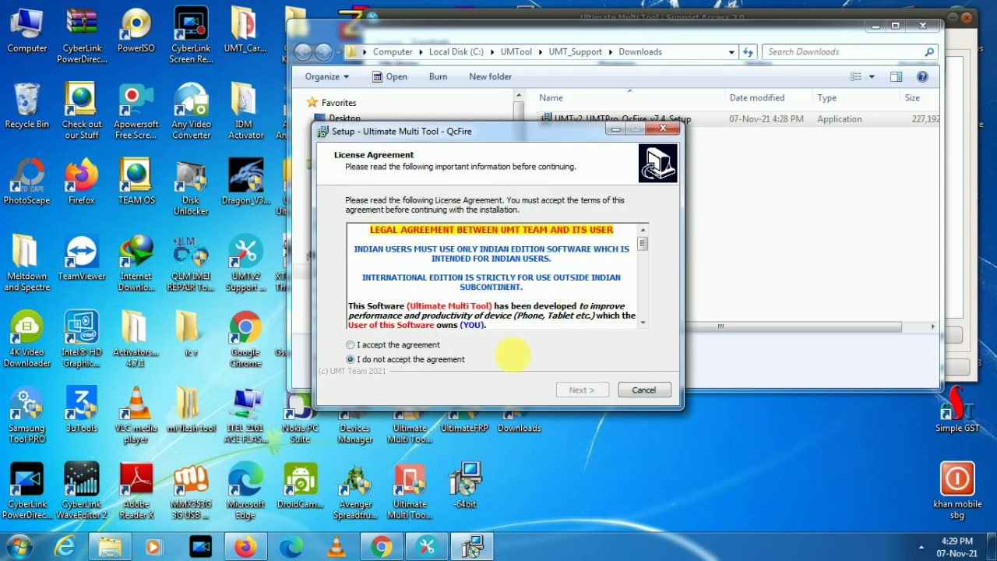
{"action": "left_click", "coordinate": [413, 345]}
{"action": "left_click", "coordinate": [580, 389]}
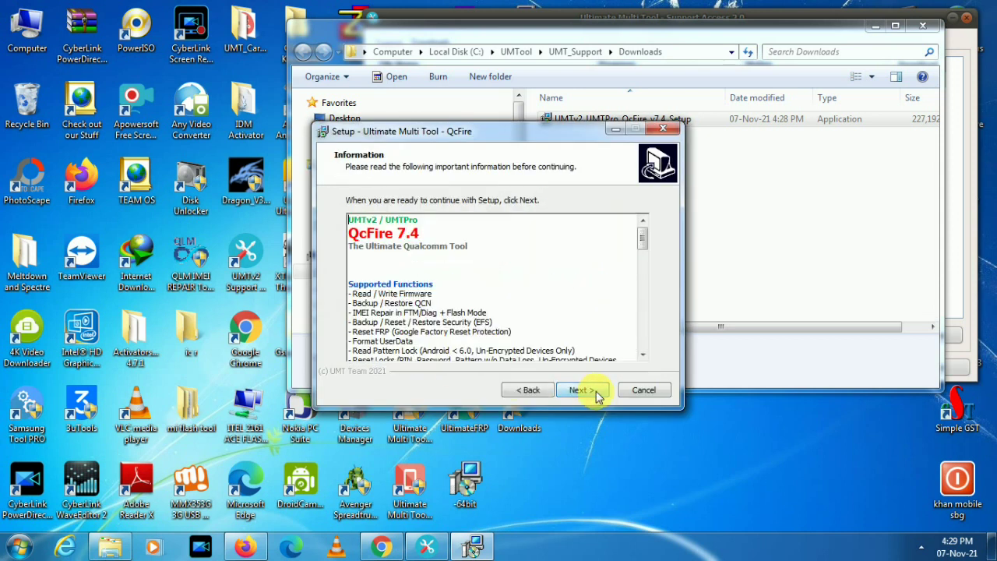
{"action": "left_click", "coordinate": [585, 390]}
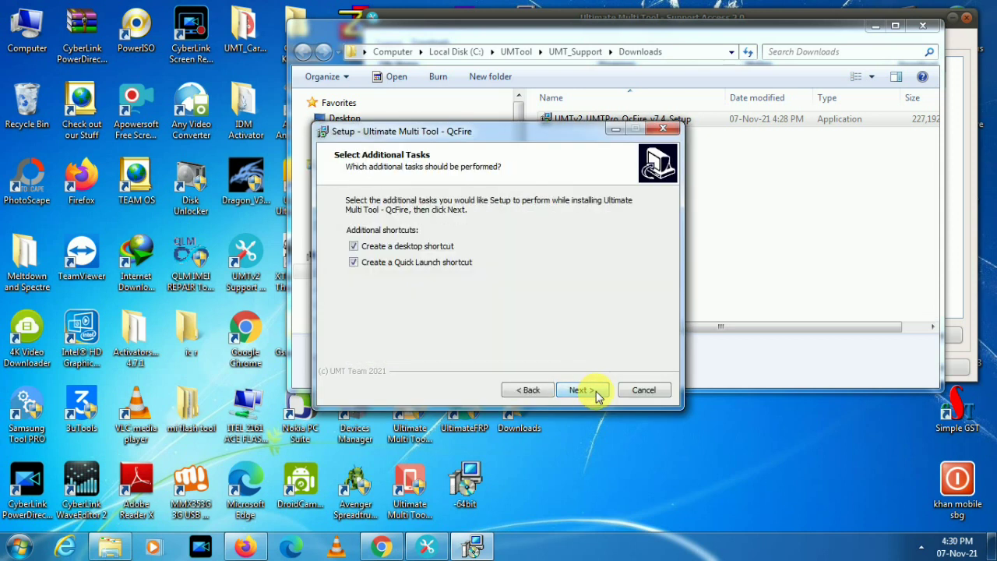
{"action": "left_click", "coordinate": [595, 391]}
{"action": "left_click", "coordinate": [594, 391]}
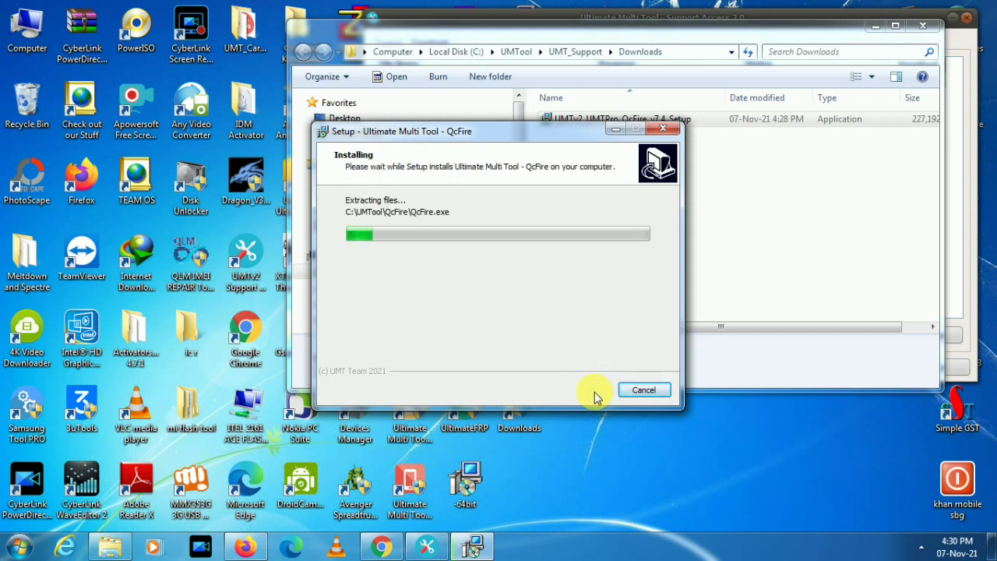
- Clear the Downloads folder and Support Access windows off the desktop and move the QcFire setup window aside
{"action": "left_click", "coordinate": [919, 29]}
{"action": "left_click", "coordinate": [956, 22]}
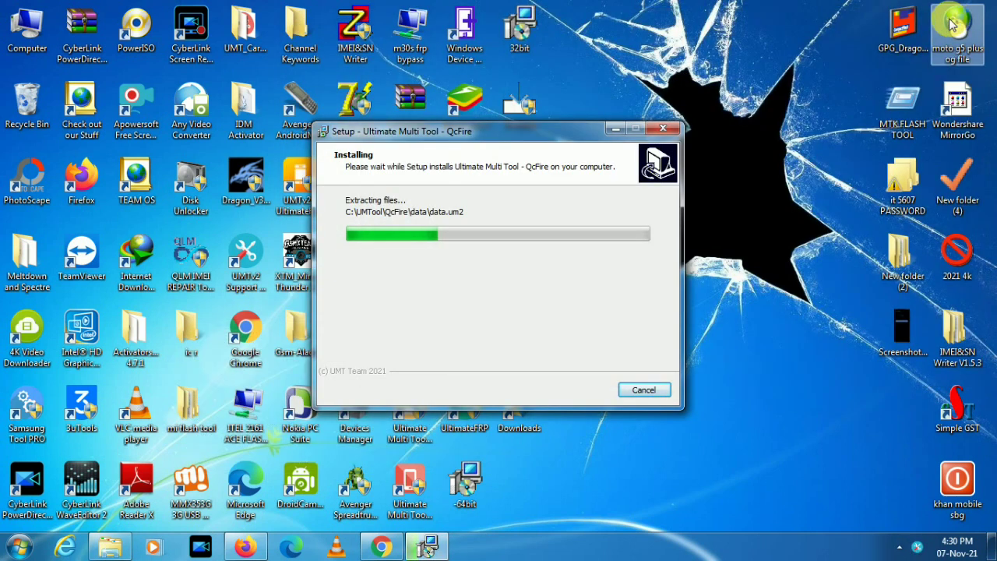
{"action": "left_click_drag", "start_coordinate": [570, 133], "coordinate": [753, 84]}
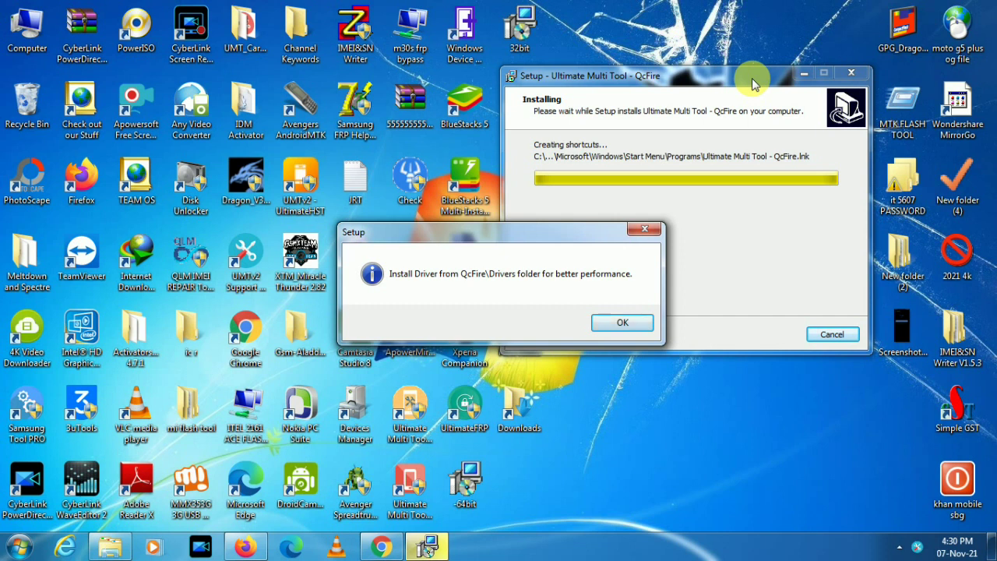
- Acknowledge the driver notice and try to install the Microsoft Visual C++ 2015 Redistributable (x86) after agreeing to its license terms
{"action": "left_click", "coordinate": [622, 322]}
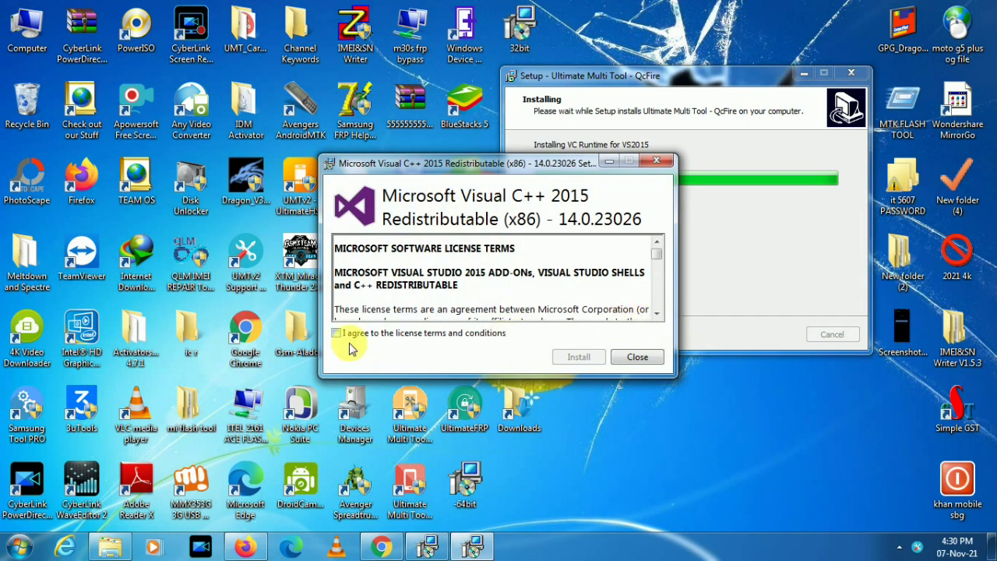
{"action": "left_click", "coordinate": [337, 332]}
{"action": "left_click", "coordinate": [585, 361]}
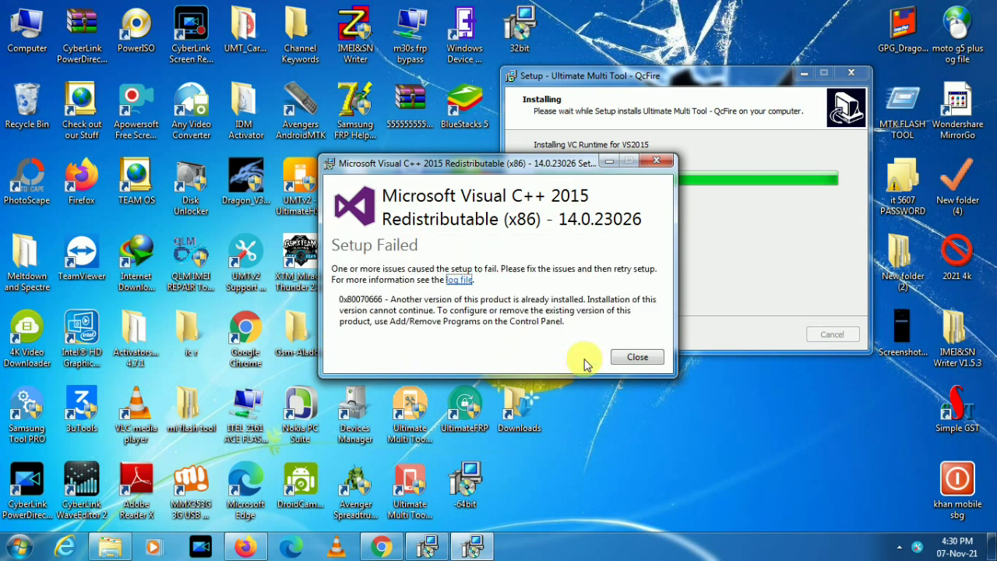
{"action": "left_click", "coordinate": [640, 360]}
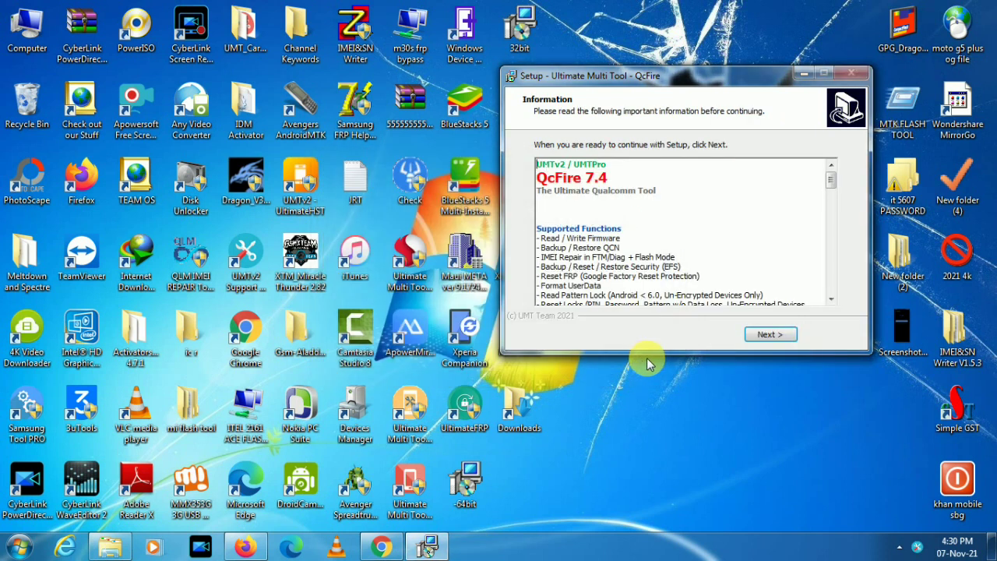
- Finish the QcFire setup with Run QcFire v7.4 enabled and reposition the launched tool's window on the desktop
{"action": "left_click", "coordinate": [769, 334]}
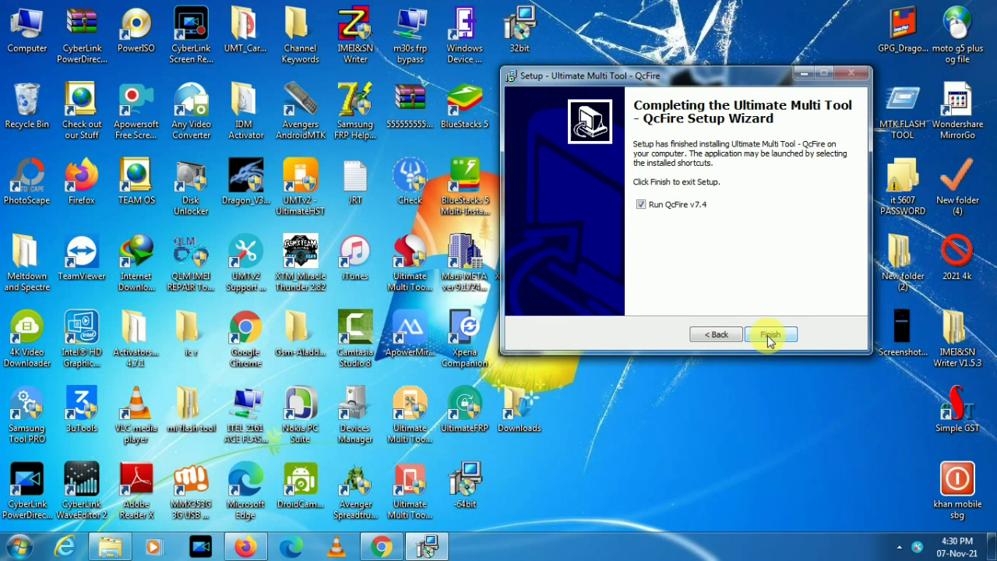
{"action": "left_click", "coordinate": [768, 335]}
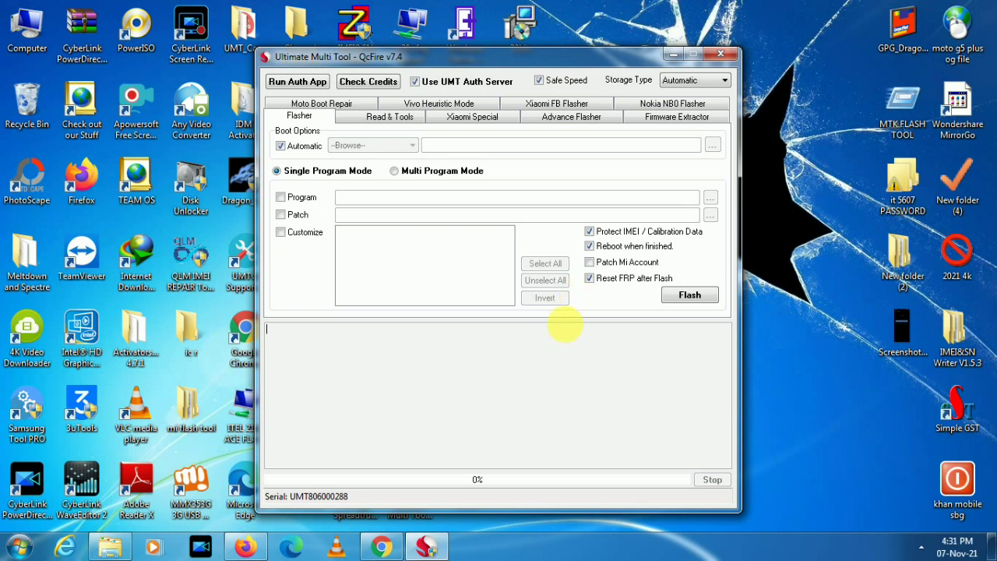
{"action": "left_click_drag", "start_coordinate": [487, 56], "coordinate": [627, 41]}
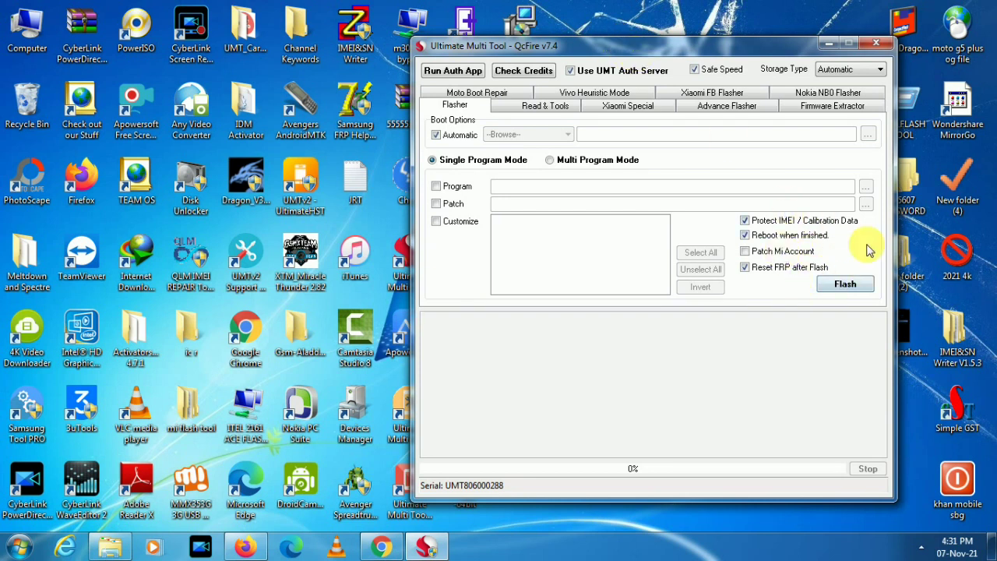
- Go to the Read & Tools functions and select Xiaomi as the phone brand
{"action": "left_click", "coordinate": [528, 109]}
{"action": "left_click", "coordinate": [598, 165]}
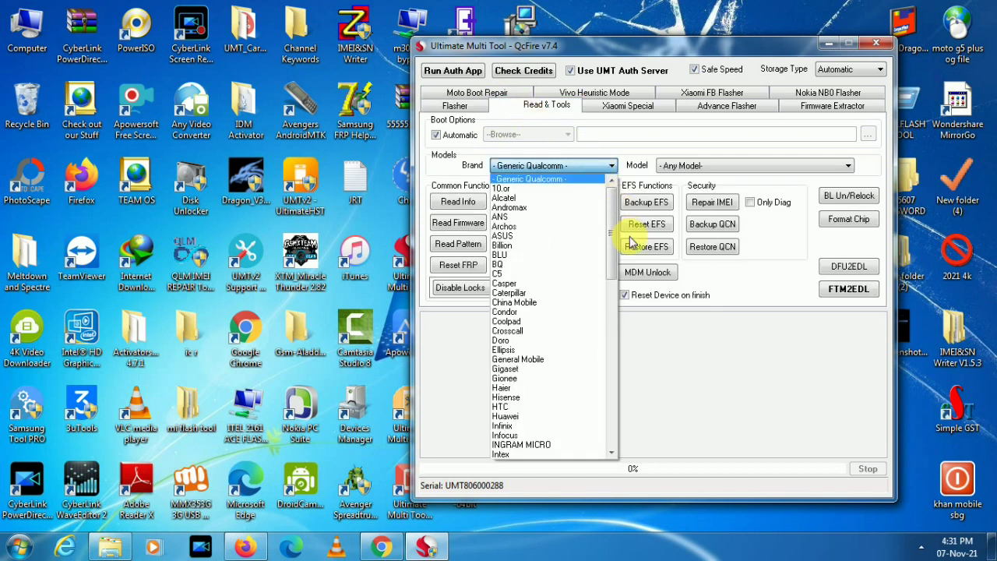
{"action": "left_click_drag", "start_coordinate": [611, 239], "coordinate": [601, 416]}
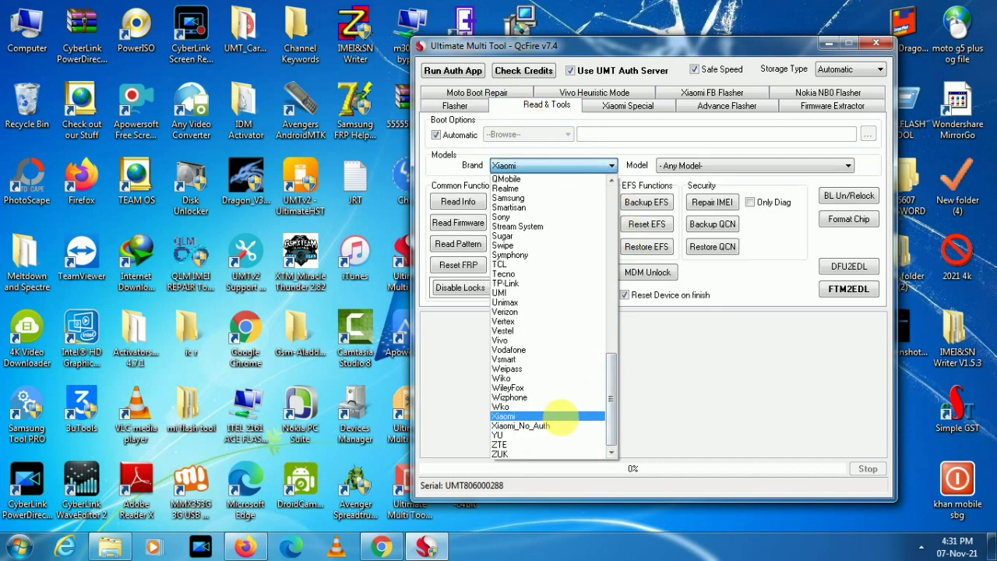
{"action": "left_click", "coordinate": [569, 415]}
{"action": "mouse_move", "coordinate": [846, 205]}
{"action": "left_mouse_down"}
{"action": "mouse_move", "coordinate": [856, 378]}
{"action": "mouse_move", "coordinate": [848, 350]}
{"action": "mouse_move", "coordinate": [859, 194]}
{"action": "left_mouse_up"}
- Change the phone brand to 10.or and look through its models
{"action": "left_click", "coordinate": [605, 166]}
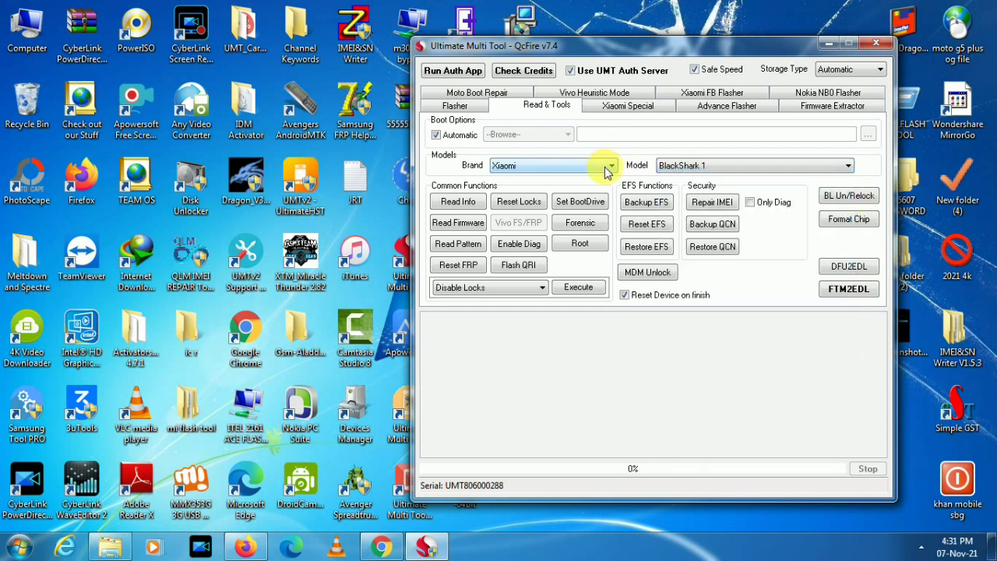
{"action": "left_click", "coordinate": [605, 166]}
{"action": "left_click_drag", "start_coordinate": [615, 318], "coordinate": [599, 199]}
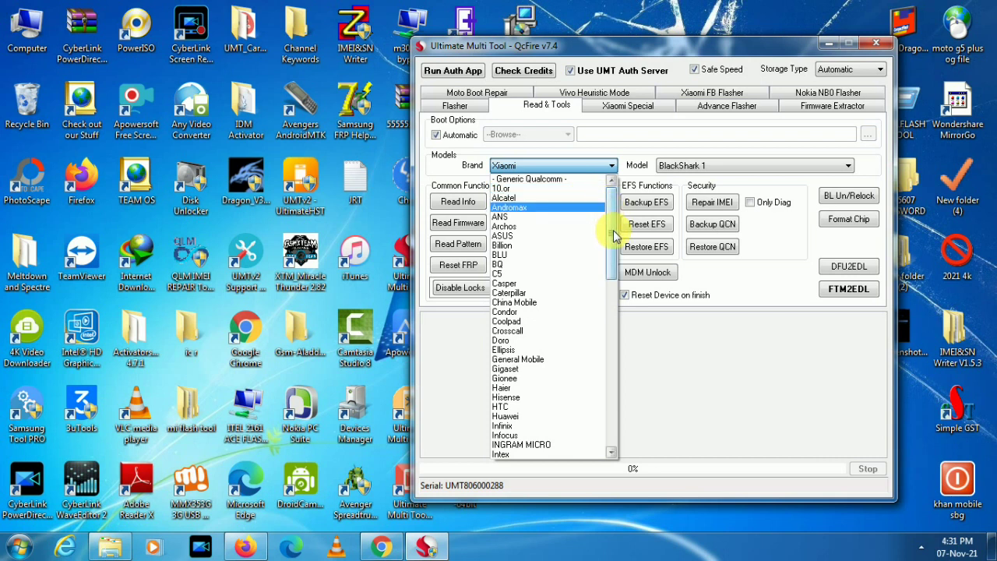
{"action": "left_click", "coordinate": [615, 236]}
{"action": "left_click", "coordinate": [693, 167]}
{"action": "left_click", "coordinate": [691, 167]}
- Change the phone brand to Nokia and look through its supported models
{"action": "left_click", "coordinate": [612, 165]}
{"action": "left_click_drag", "start_coordinate": [611, 211], "coordinate": [563, 295]}
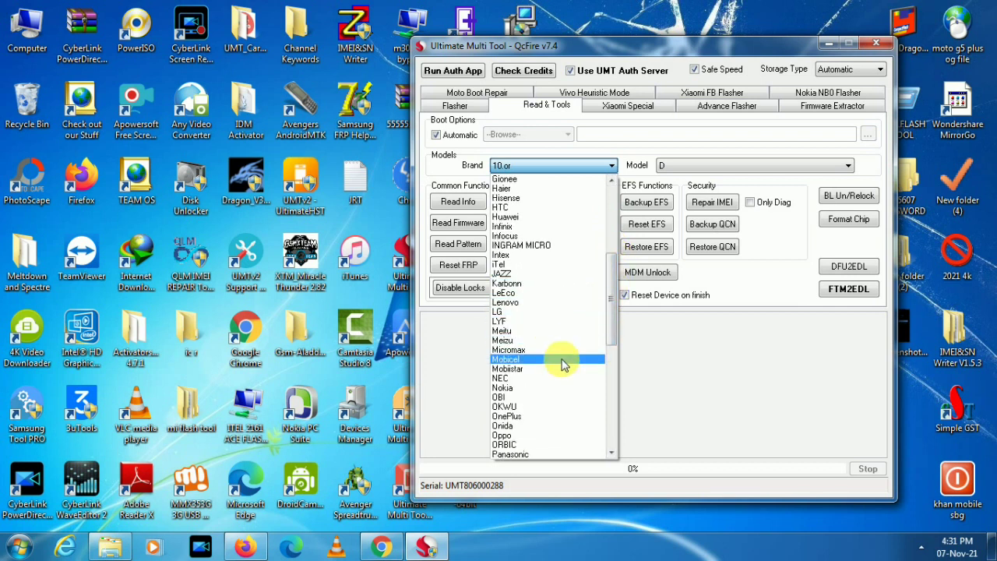
{"action": "left_click", "coordinate": [553, 387]}
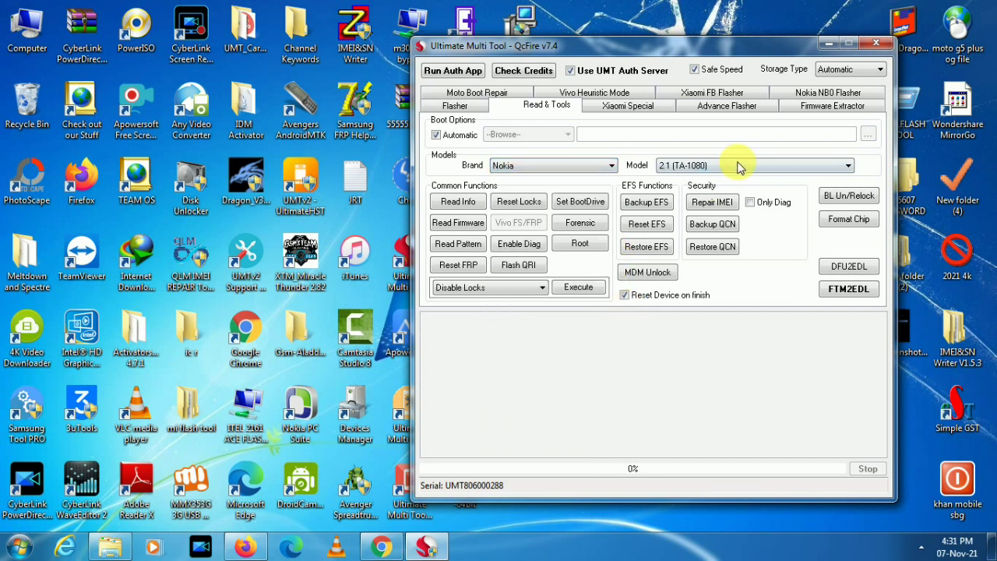
{"action": "left_click", "coordinate": [735, 164]}
{"action": "left_click_drag", "start_coordinate": [847, 200], "coordinate": [852, 289]}
{"action": "left_click", "coordinate": [584, 363]}
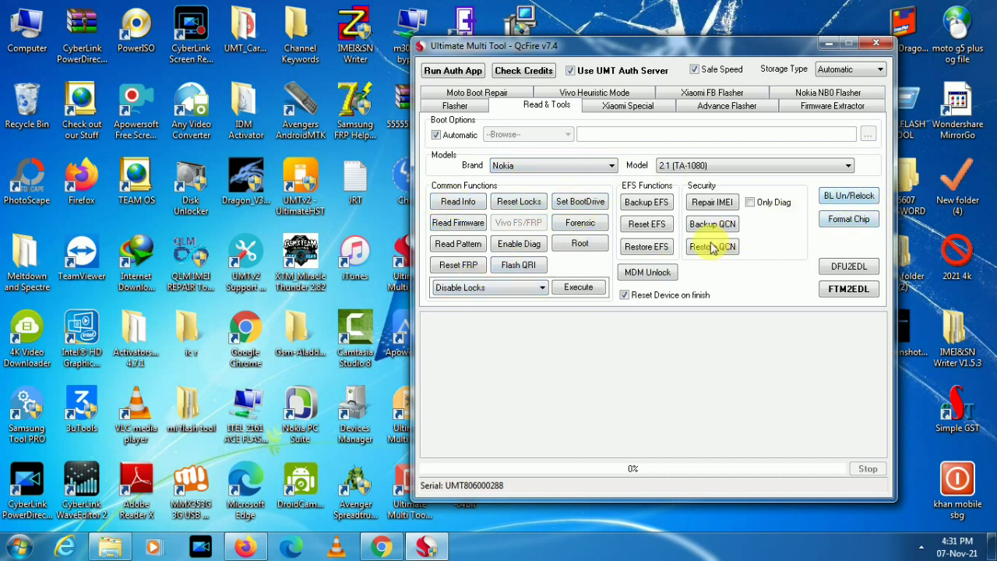
- Choose Vivo as the phone brand and browse its list of models to the end
{"action": "left_click", "coordinate": [602, 164]}
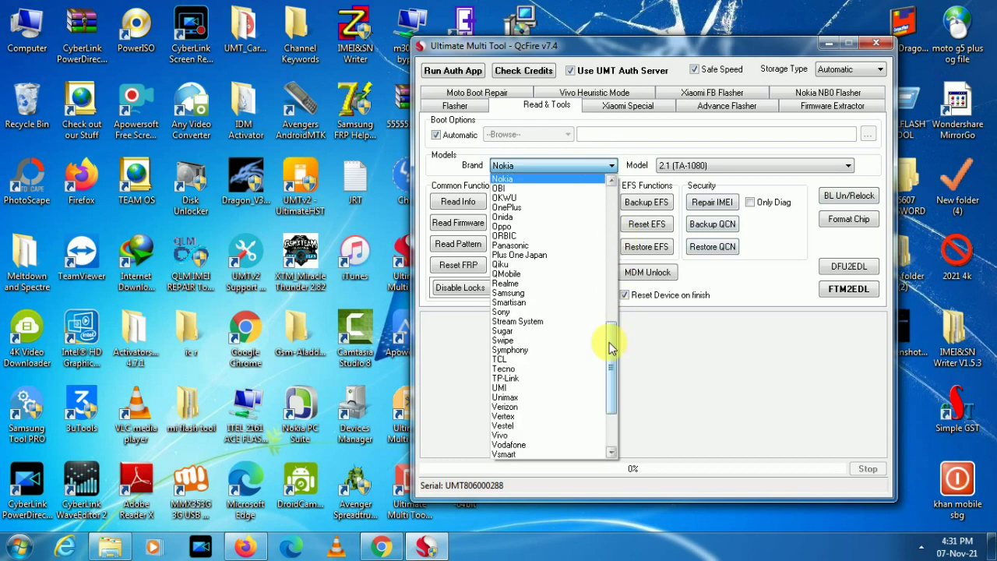
{"action": "left_click_drag", "start_coordinate": [612, 338], "coordinate": [609, 366]}
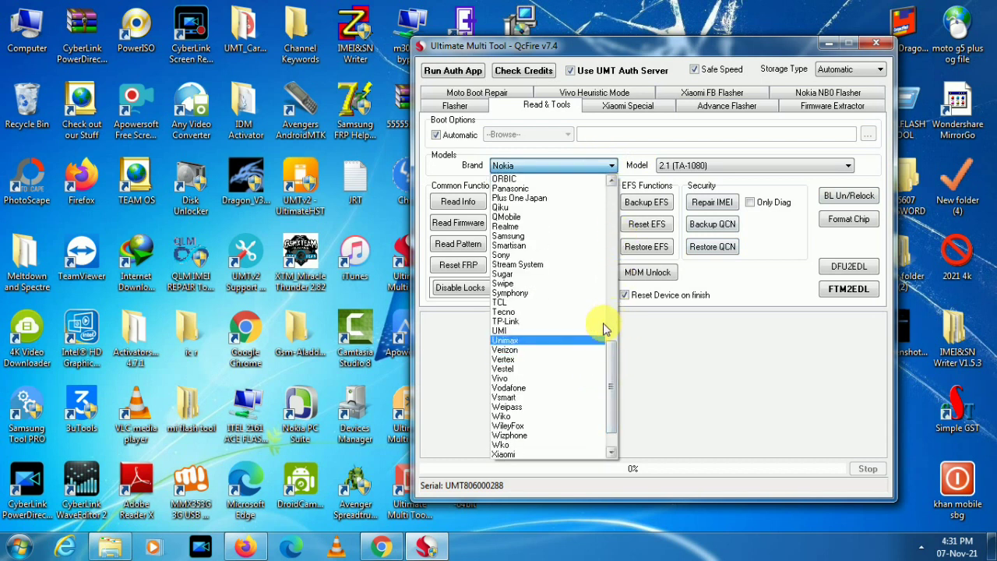
{"action": "left_click", "coordinate": [555, 377]}
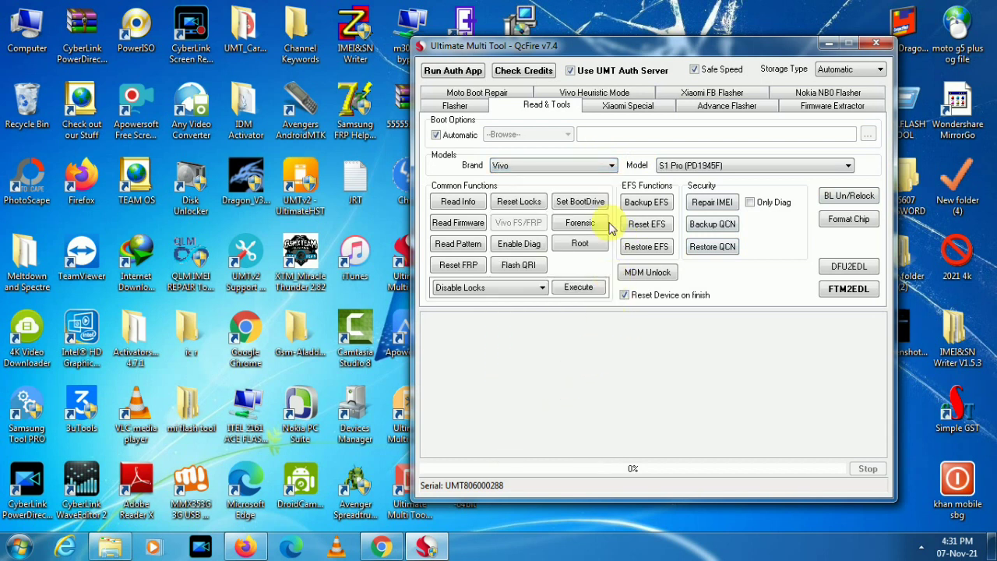
{"action": "left_click", "coordinate": [712, 165]}
{"action": "left_click_drag", "start_coordinate": [852, 207], "coordinate": [850, 328]}
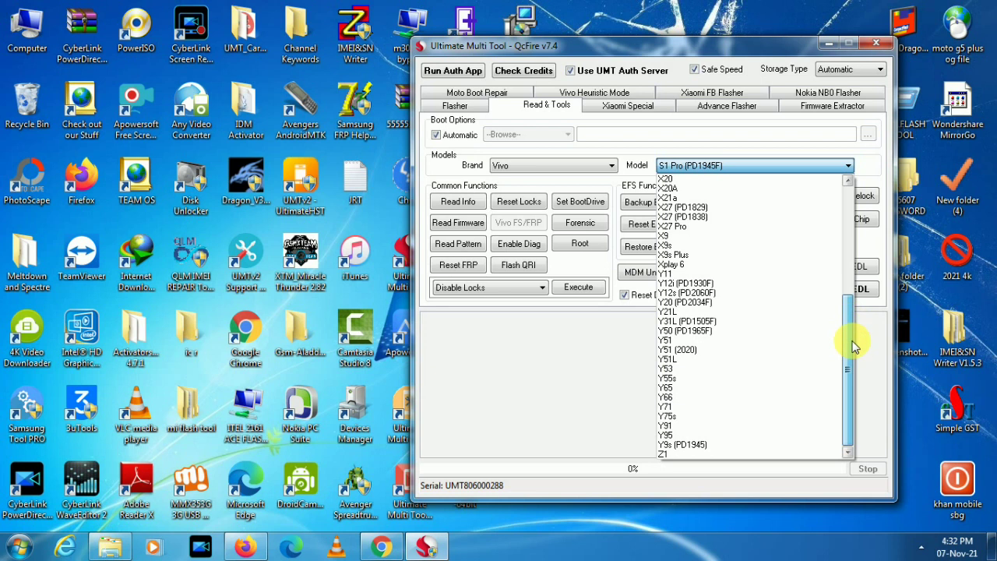
{"action": "left_click_drag", "start_coordinate": [848, 318], "coordinate": [841, 356]}
{"action": "left_click", "coordinate": [605, 166]}
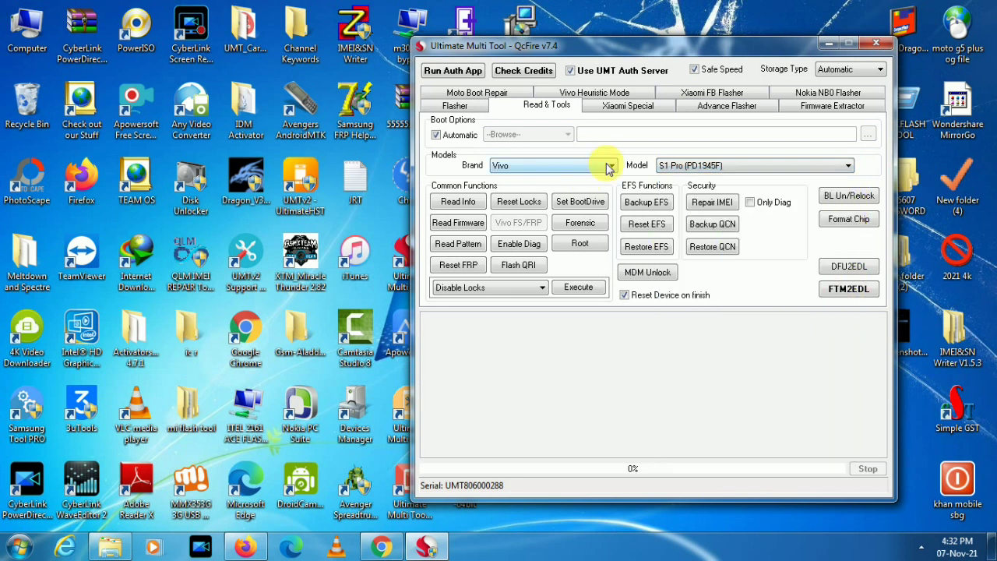
- Switch the phone brand to Oppo and review the models offered for it
{"action": "left_click", "coordinate": [605, 167]}
{"action": "left_click_drag", "start_coordinate": [611, 352], "coordinate": [615, 315]}
{"action": "left_click", "coordinate": [579, 302]}
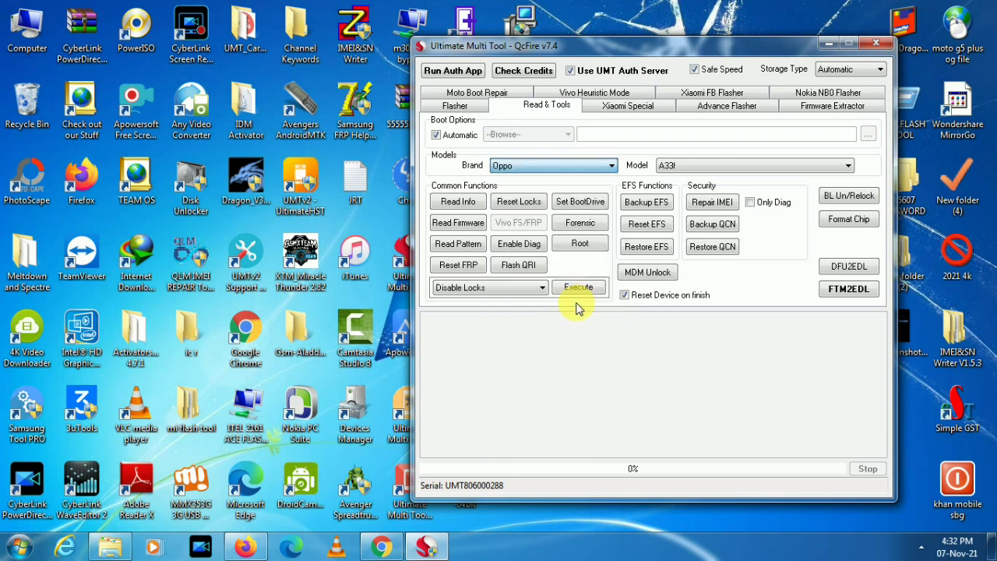
{"action": "left_click", "coordinate": [777, 176]}
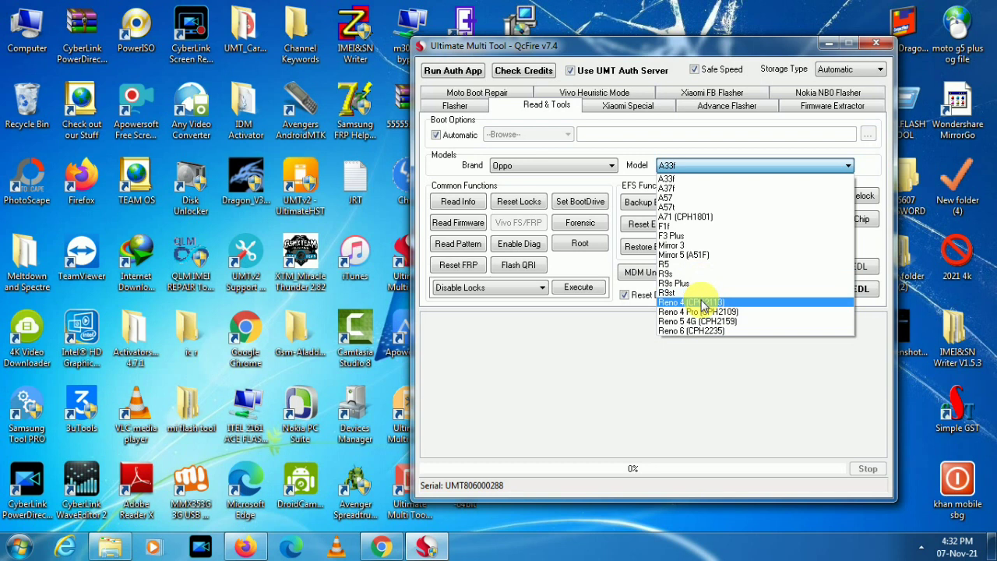
{"action": "left_click", "coordinate": [623, 162]}
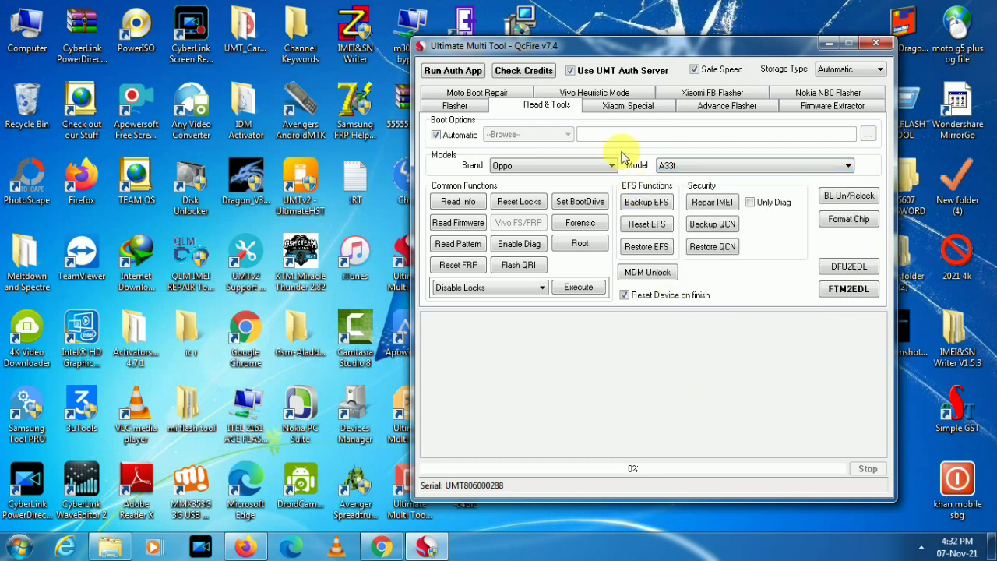
- Look over the Xiaomi Special, Advance Flasher, Firmware Extractor and Nokia NB0 Flasher functions
{"action": "left_click", "coordinate": [608, 107]}
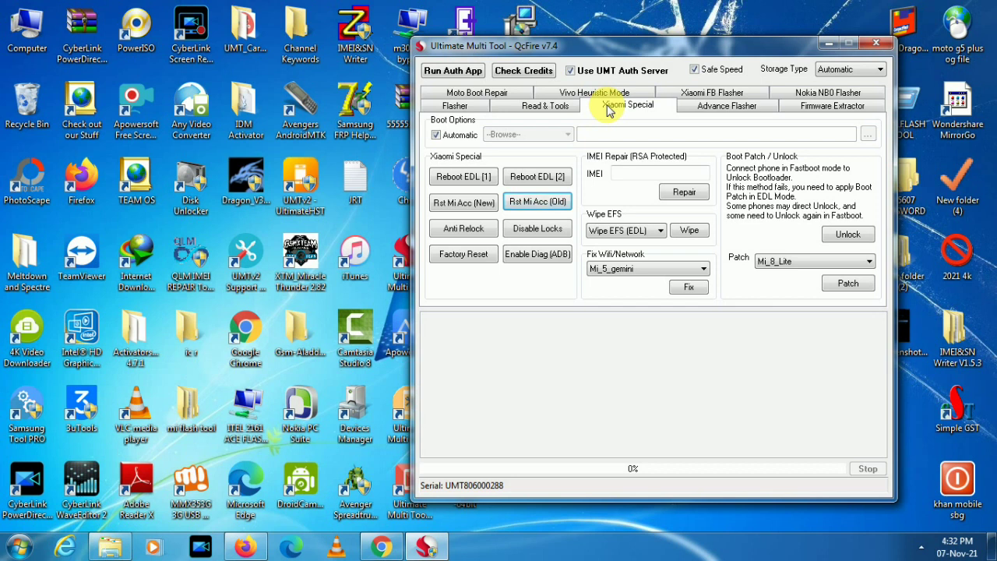
{"action": "left_click", "coordinate": [723, 106]}
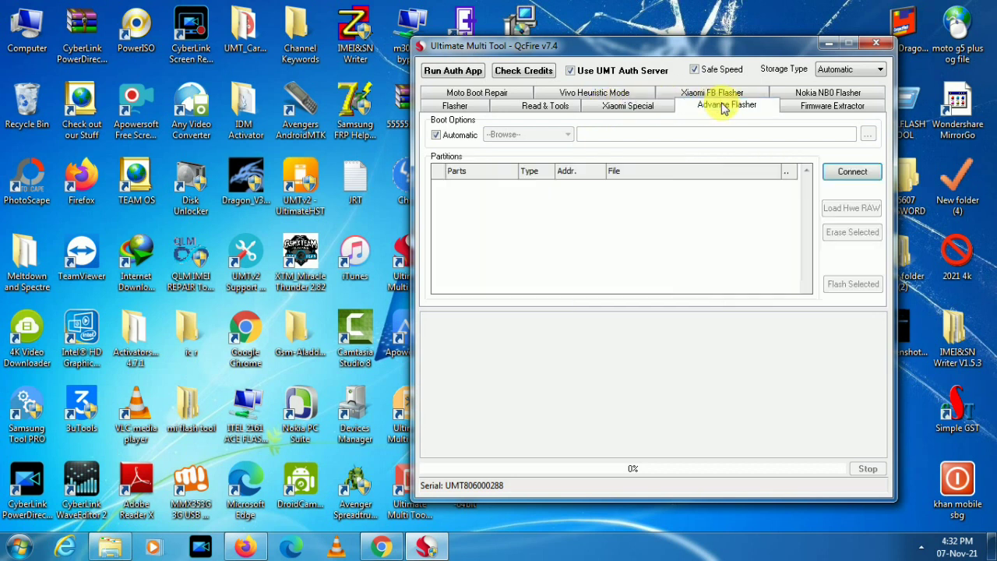
{"action": "left_click", "coordinate": [824, 109]}
{"action": "left_click", "coordinate": [823, 95]}
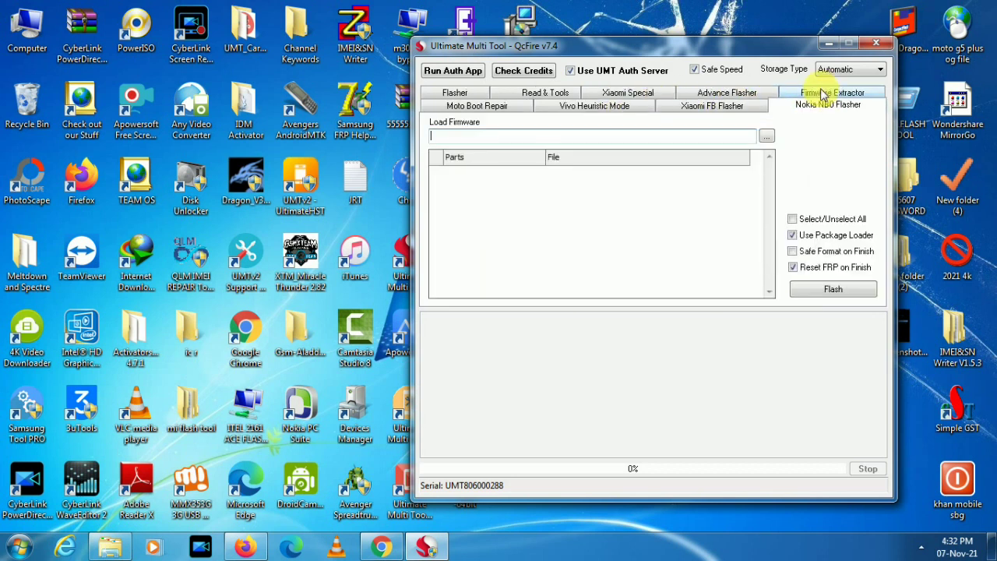
{"action": "left_click", "coordinate": [703, 98]}
- View the phone models available for Moto Boot Repair
{"action": "left_click", "coordinate": [493, 95]}
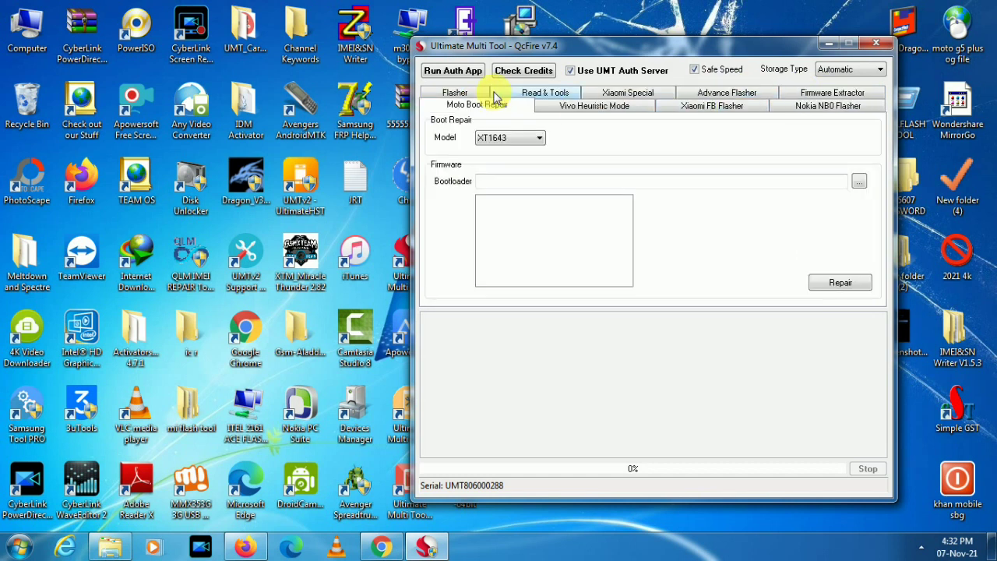
{"action": "left_click", "coordinate": [545, 145]}
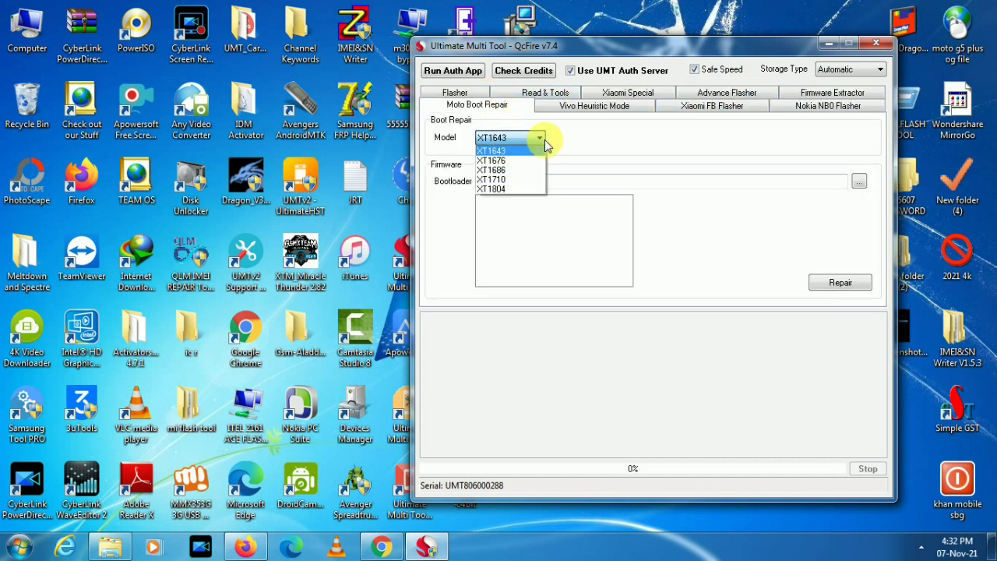
{"action": "left_click", "coordinate": [545, 145]}
- Examine the format types and supported models in Vivo Heuristic Mode, keeping Erase Userdata and Manual Method selected
{"action": "left_click", "coordinate": [601, 111]}
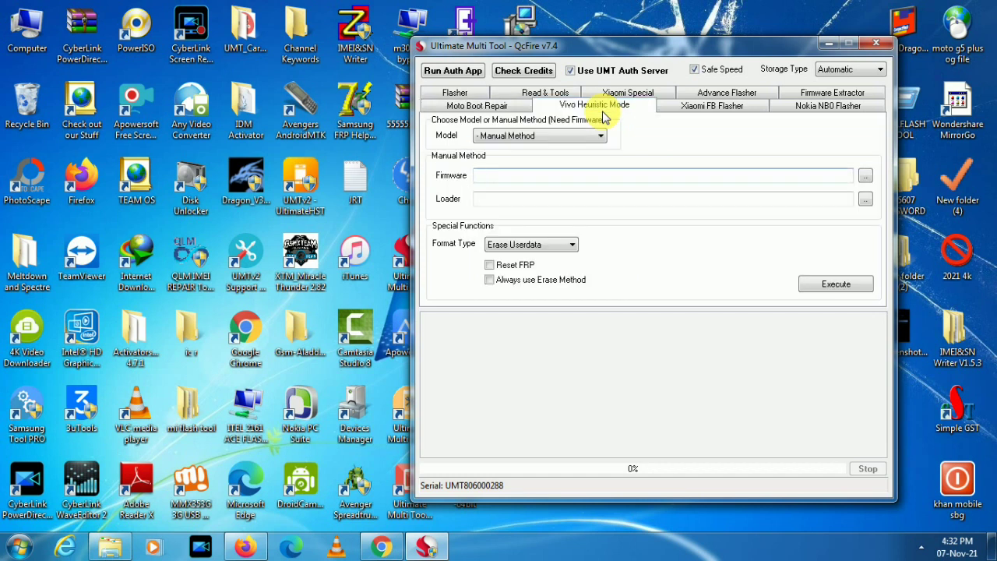
{"action": "left_click", "coordinate": [573, 245]}
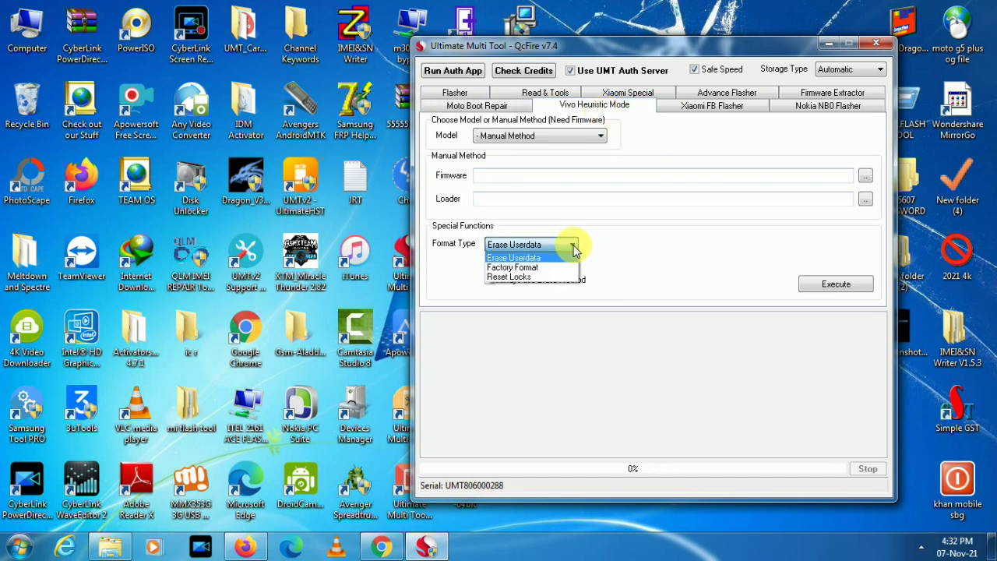
{"action": "left_click", "coordinate": [574, 247]}
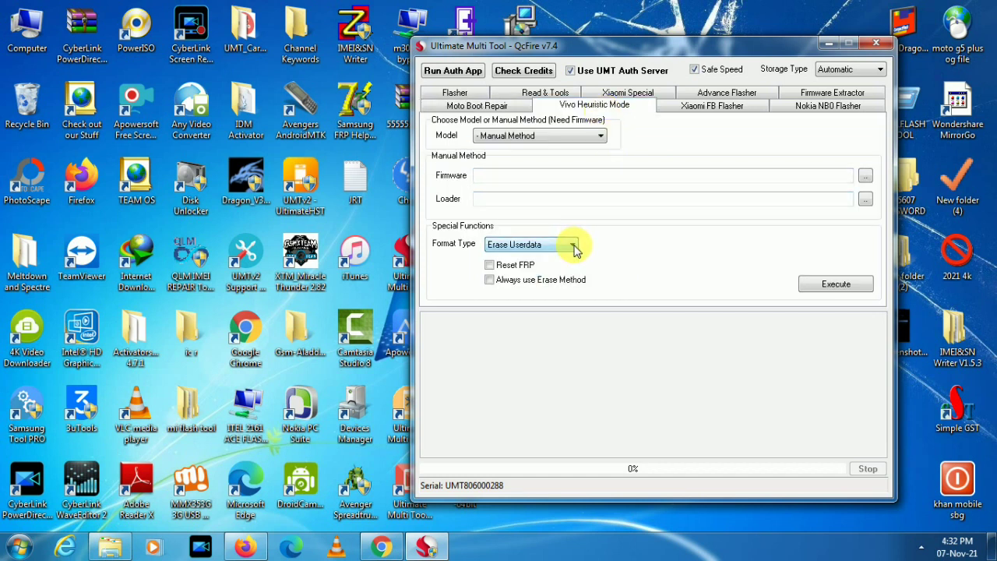
{"action": "left_click", "coordinate": [574, 246]}
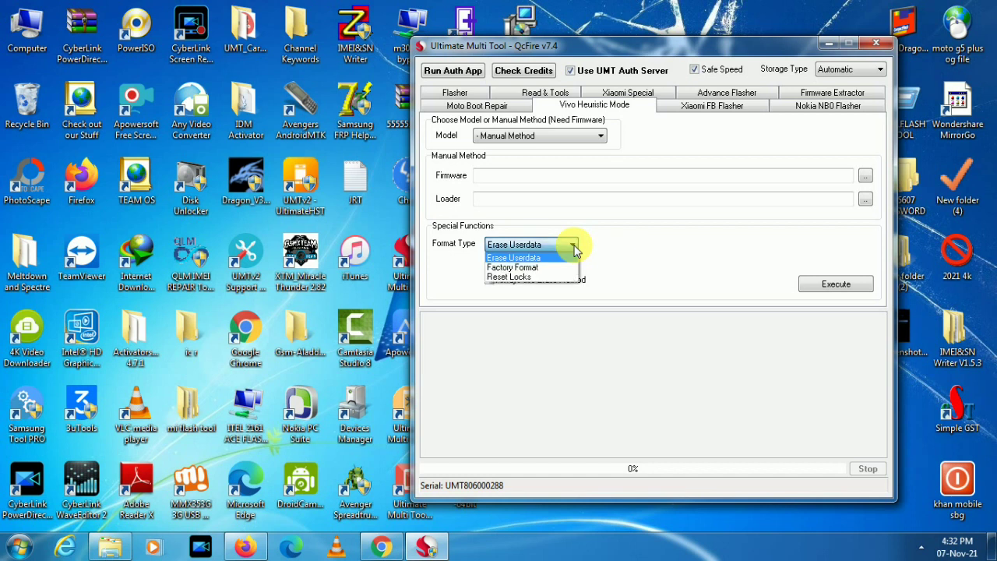
{"action": "left_click", "coordinate": [574, 246]}
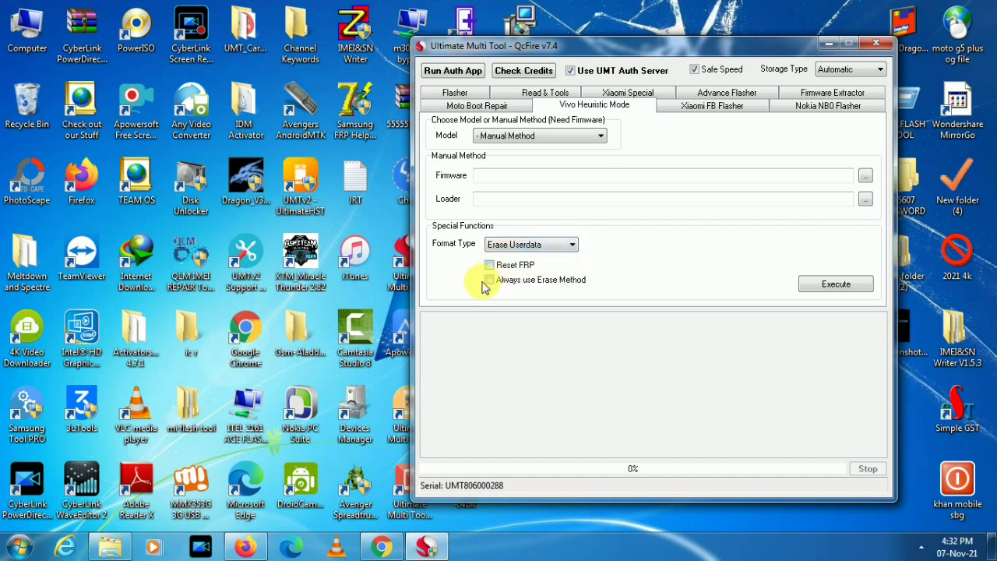
{"action": "left_click", "coordinate": [599, 137]}
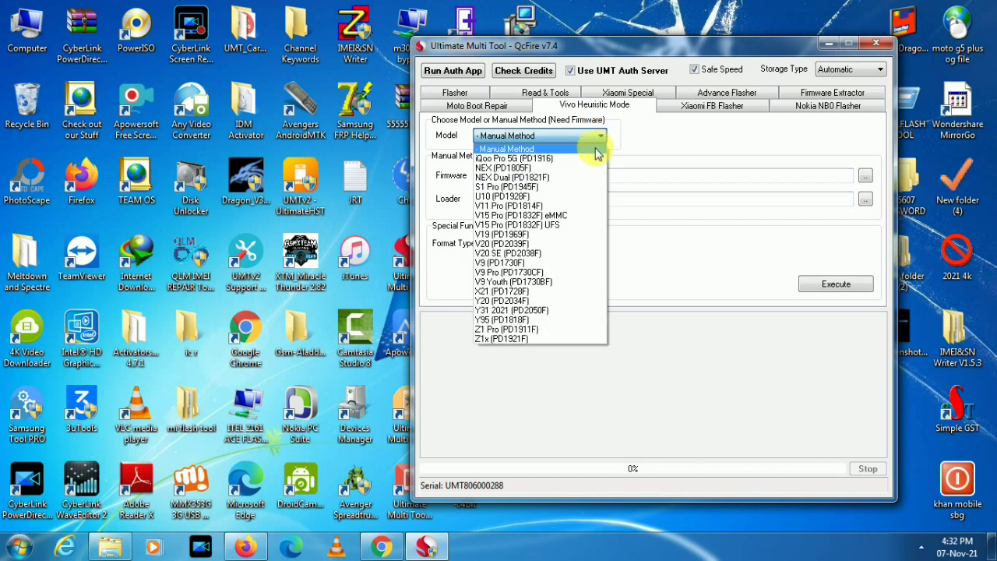
{"action": "left_click", "coordinate": [578, 375]}
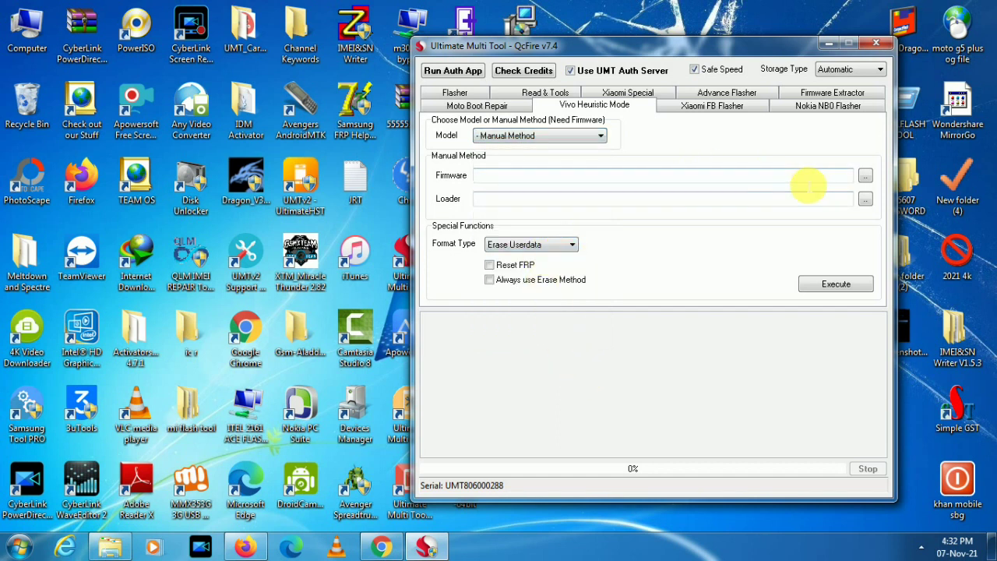